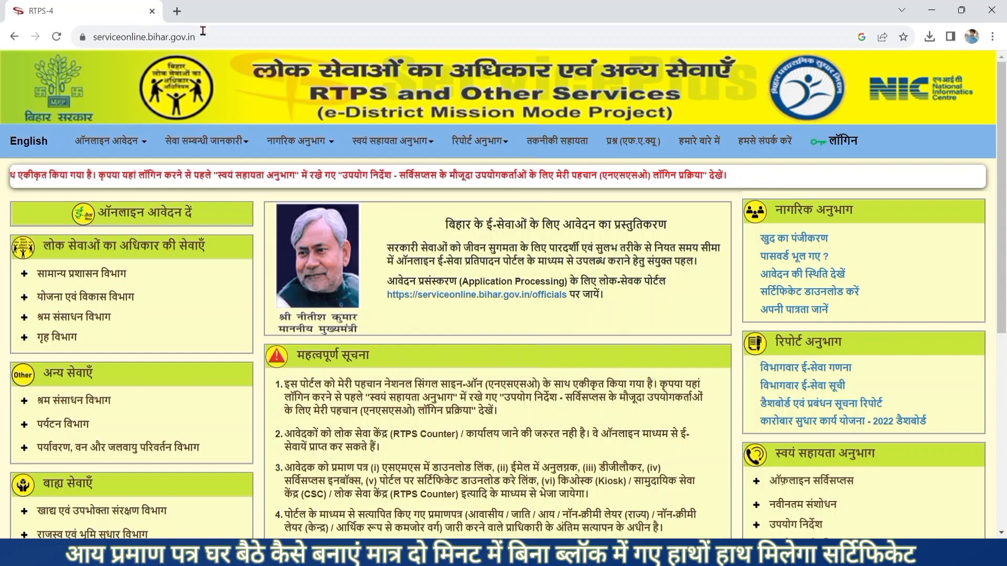
Search Google for "rtps bihar" in a new tab and open the RTPS-4 result at serviceonline.bihar.gov.in.
click(178, 12)
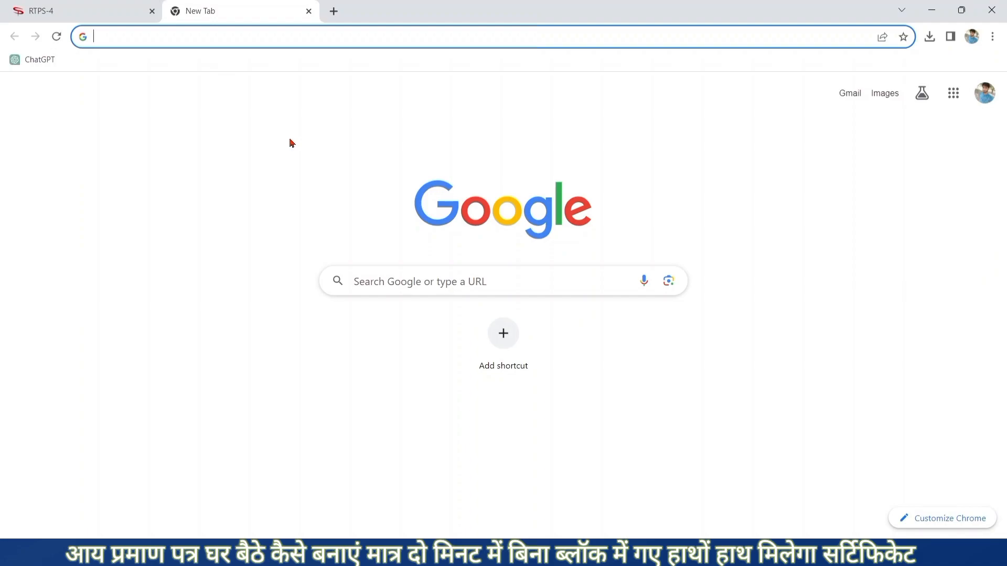
click(365, 275)
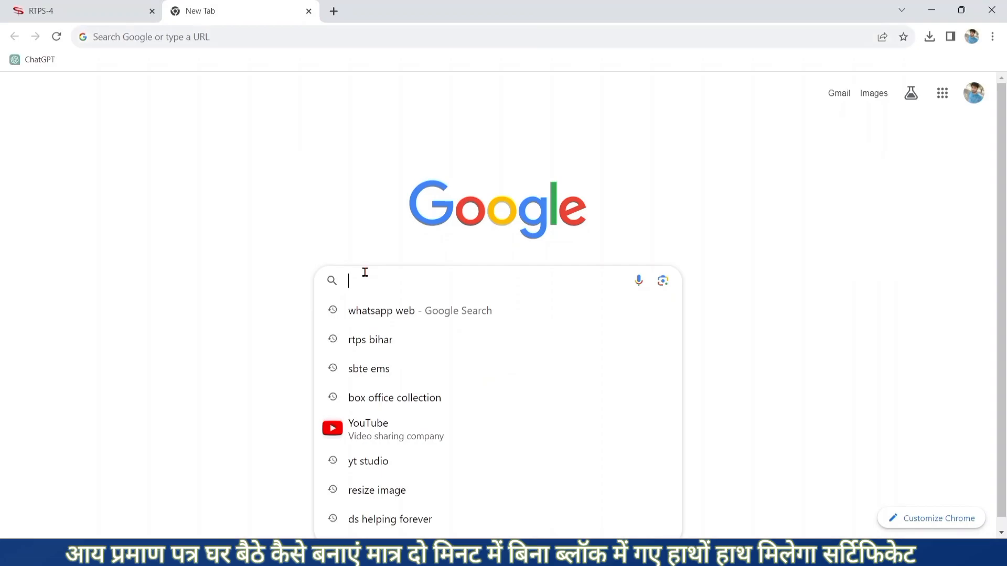
click(373, 342)
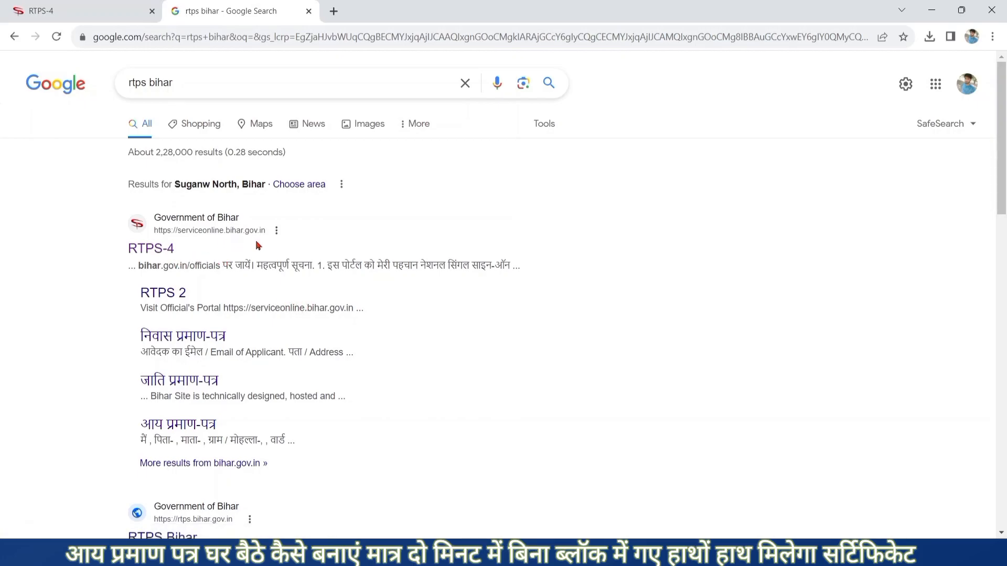
click(156, 255)
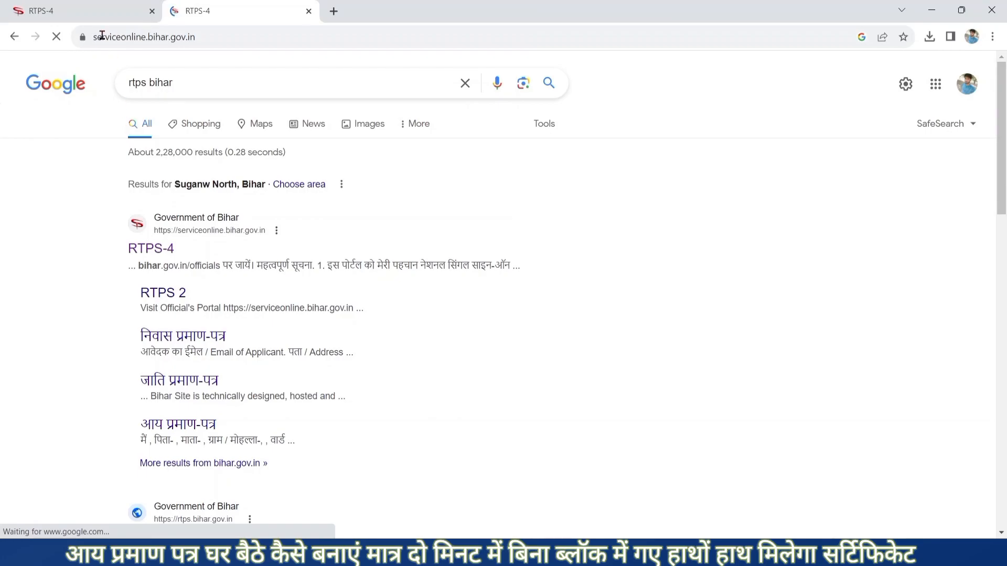
In the original RTPS-4 tab, open the General Administration Department's income certificate (आय प्रमाण-पत्र) application for the circle level (अंचल स्तर पर).
click(92, 12)
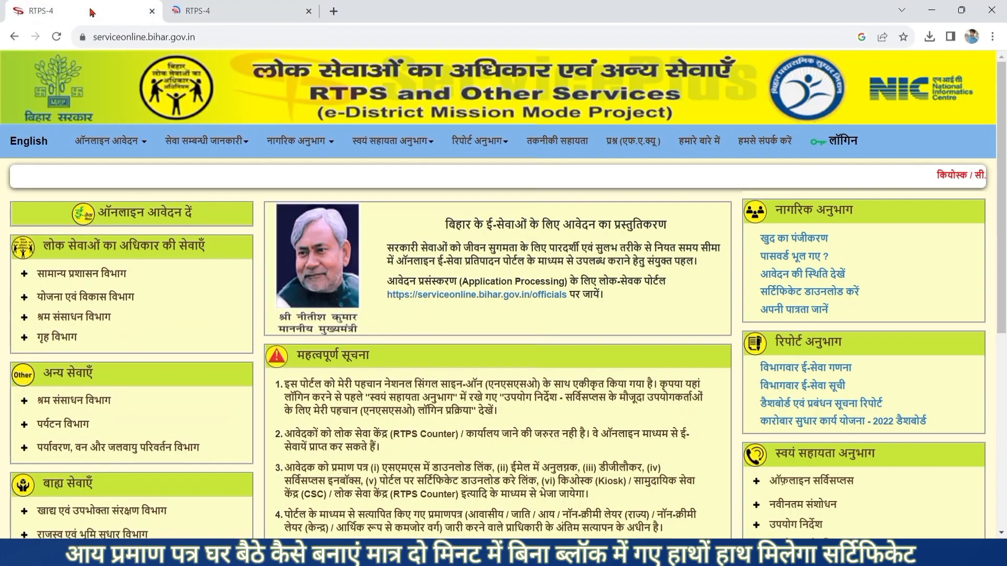
click(103, 152)
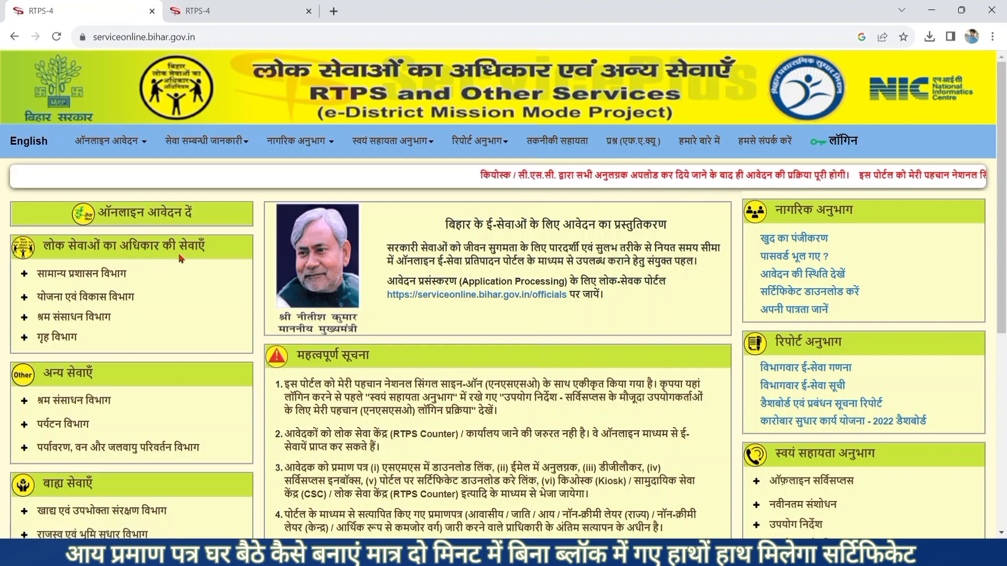
click(76, 277)
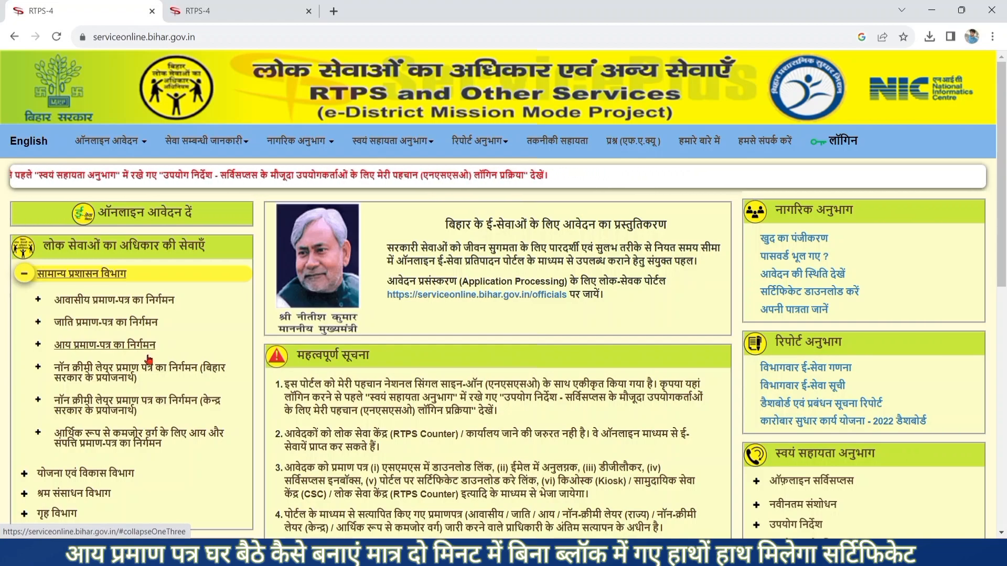
click(123, 348)
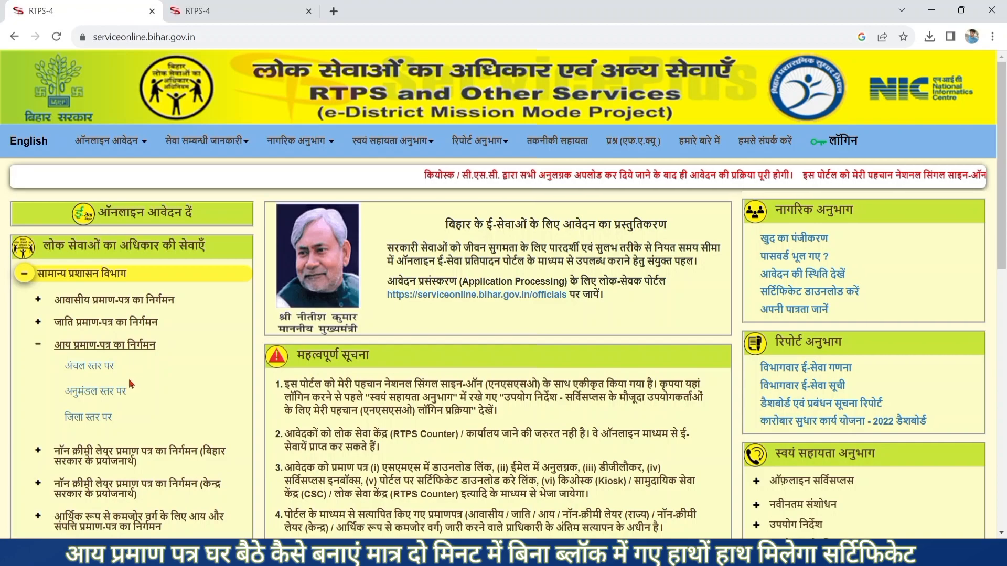
click(101, 371)
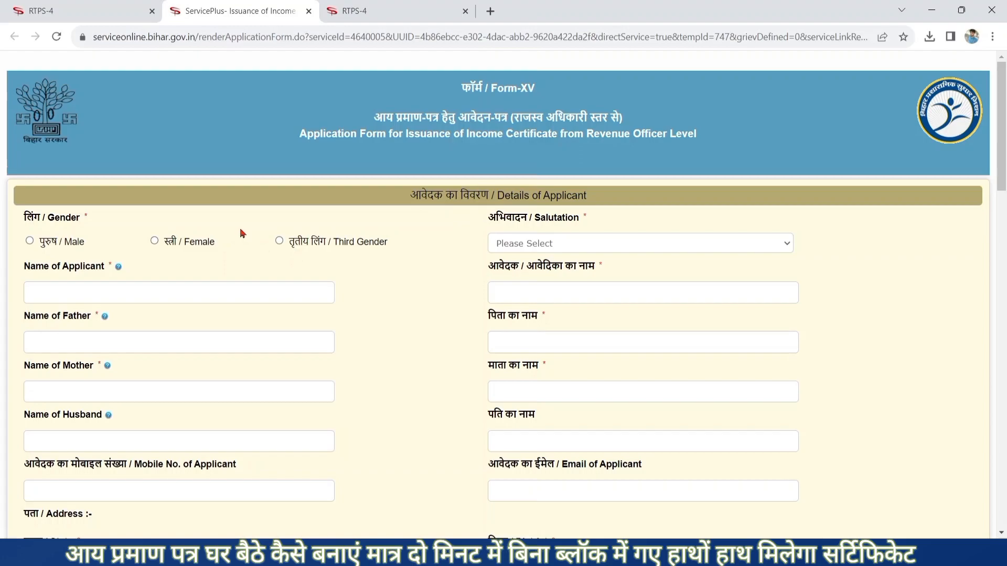
Set the applicant's gender to Male and the salutation to कोई अभिवादन नहीं.
scroll(243, 233, down, 1)
scroll(243, 233, down, 1)
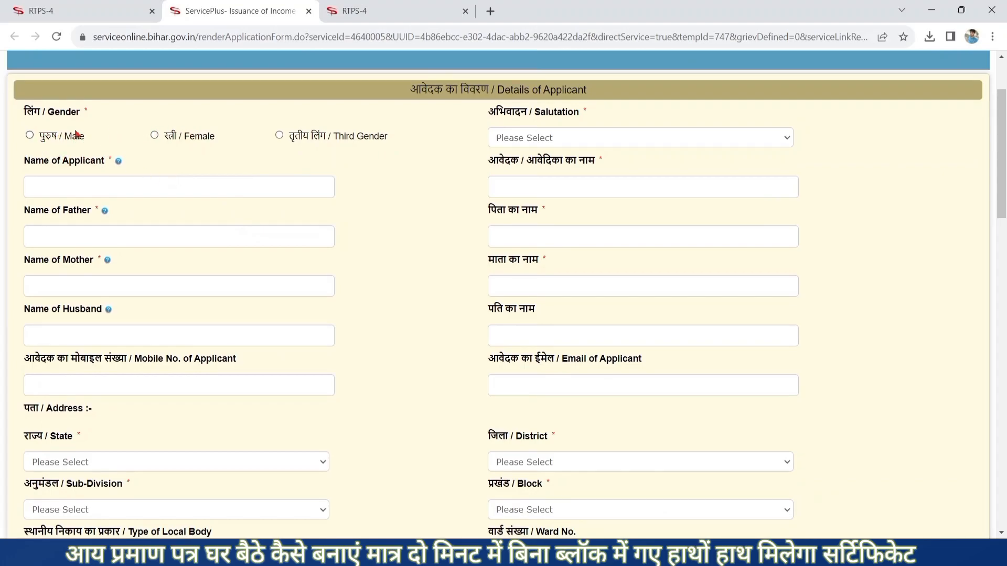
click(30, 135)
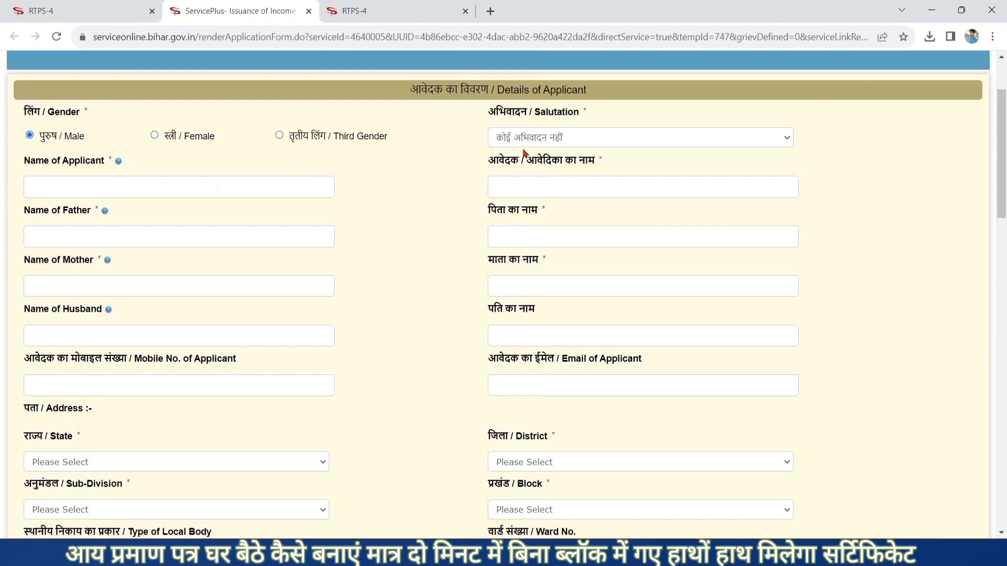
click(554, 142)
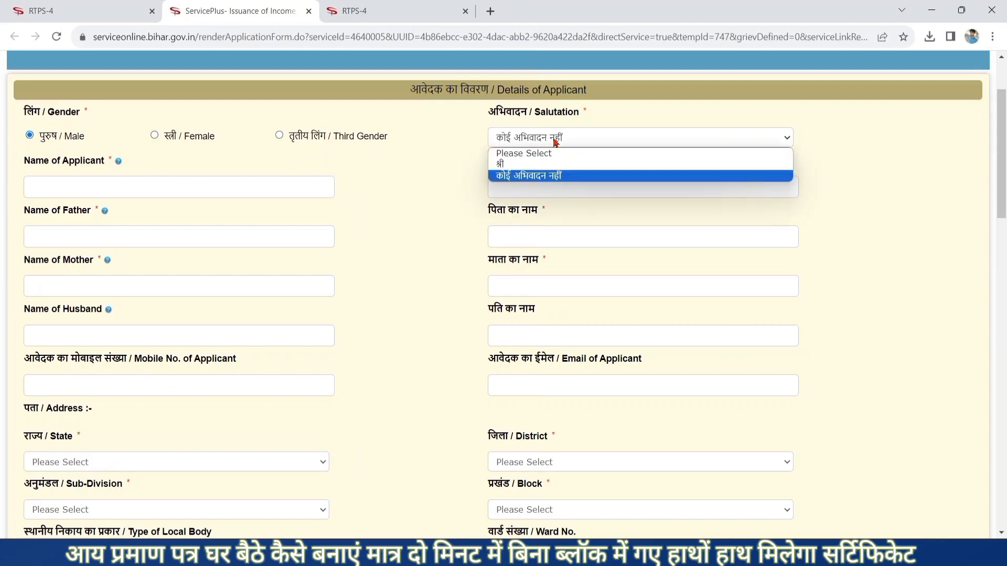
click(545, 177)
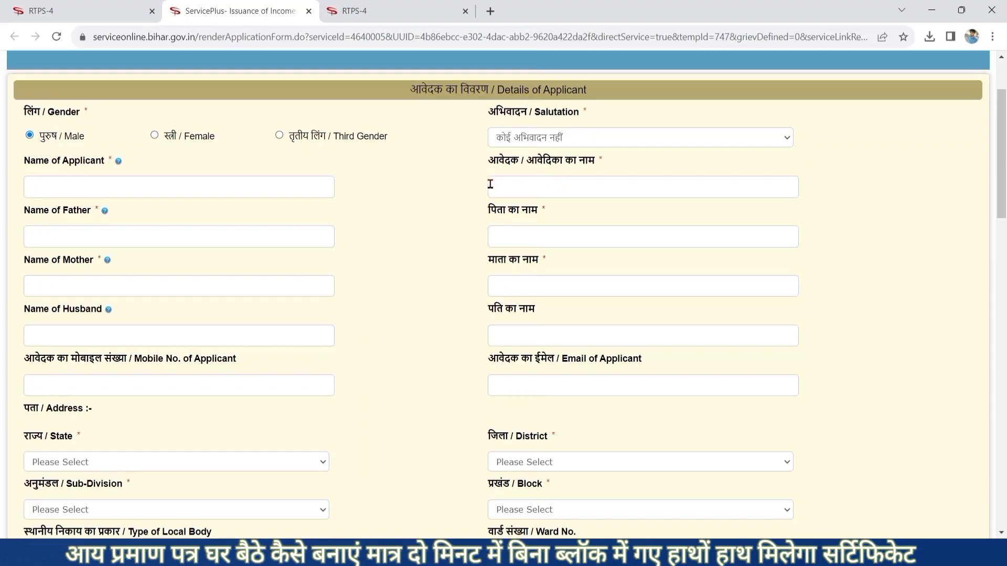
Go through the name fields for applicant, parents and husband, and the applicant's mobile number and email fields.
click(91, 190)
click(75, 234)
click(521, 281)
click(218, 333)
scroll(999, 212, down, 2)
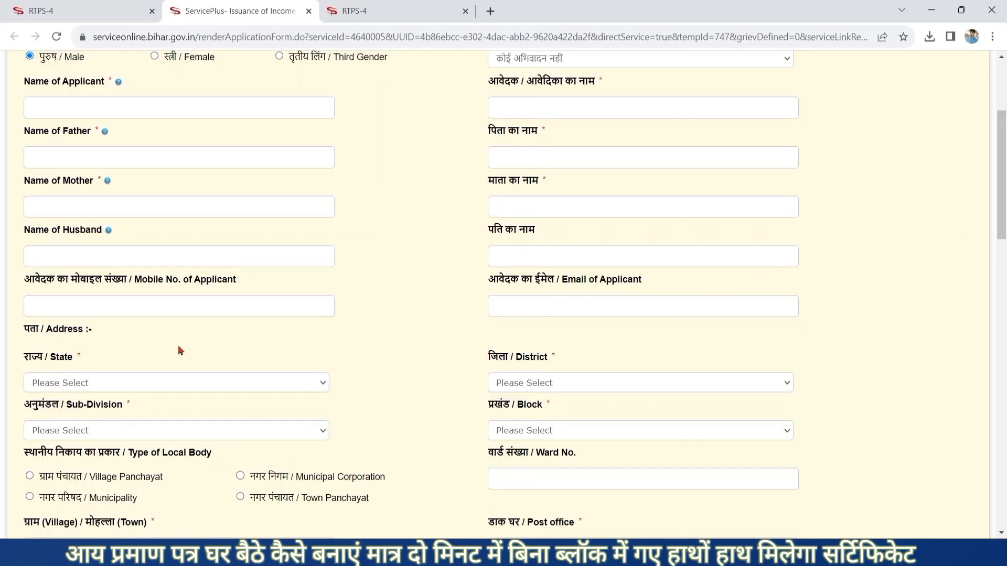
click(108, 307)
click(545, 315)
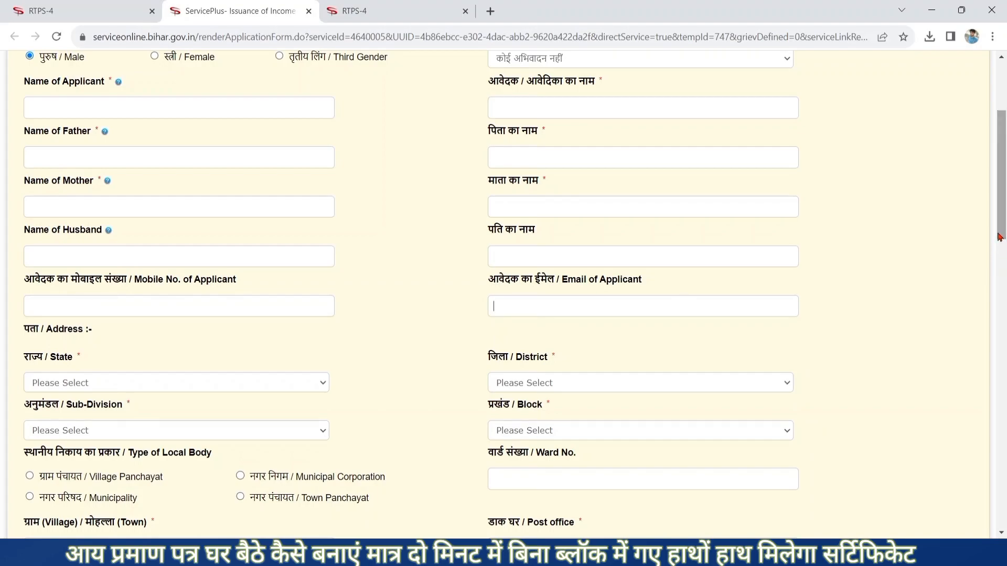
Set the address state to BIHAR and the district to PURBI CHAMPARAN.
scroll(960, 261, down, 4)
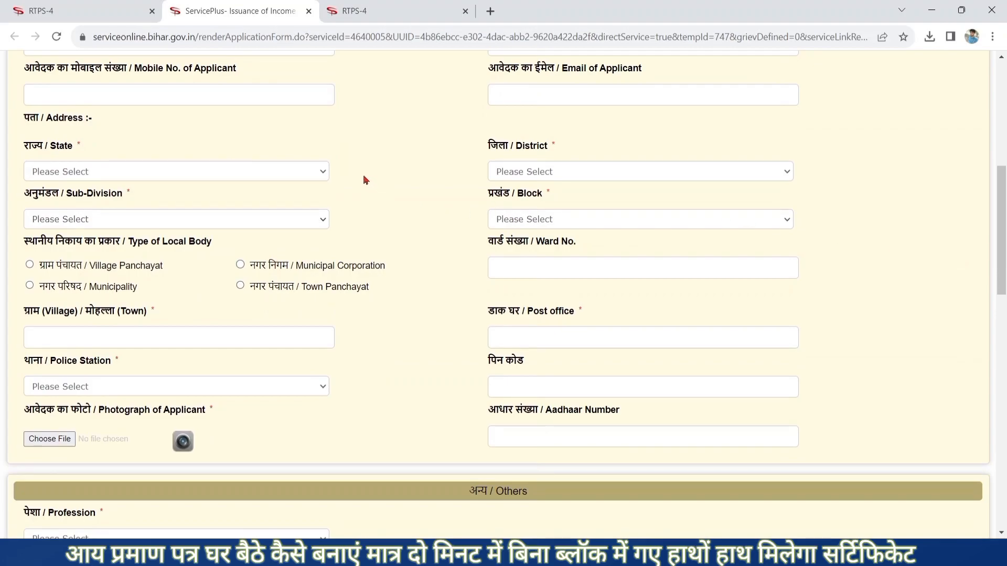
click(313, 177)
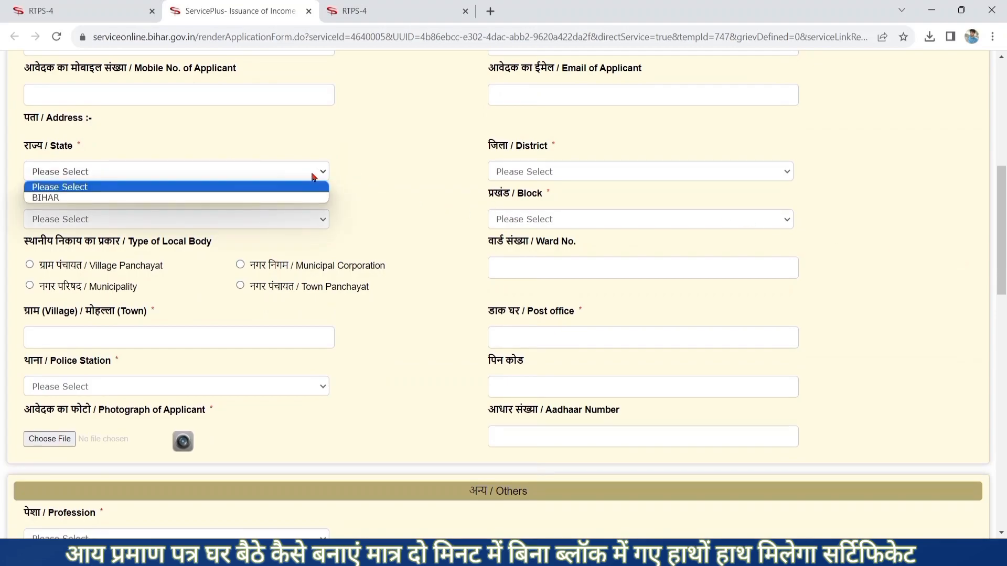
click(217, 199)
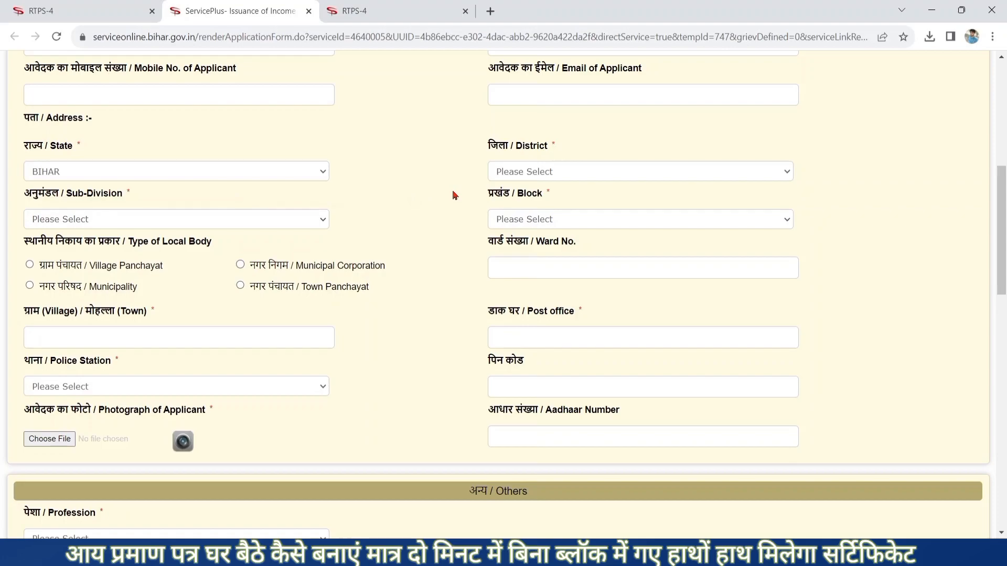
click(579, 173)
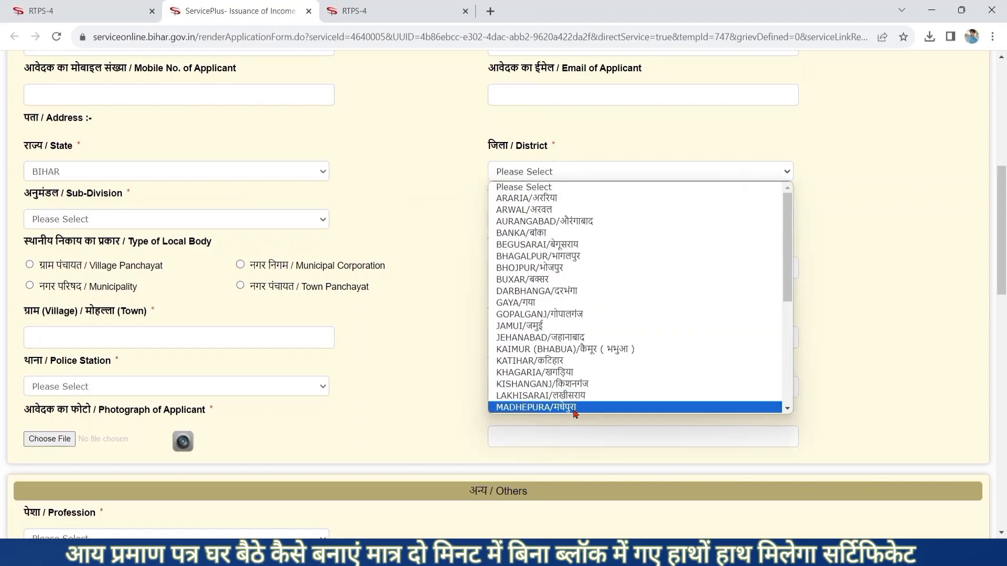
click(790, 321)
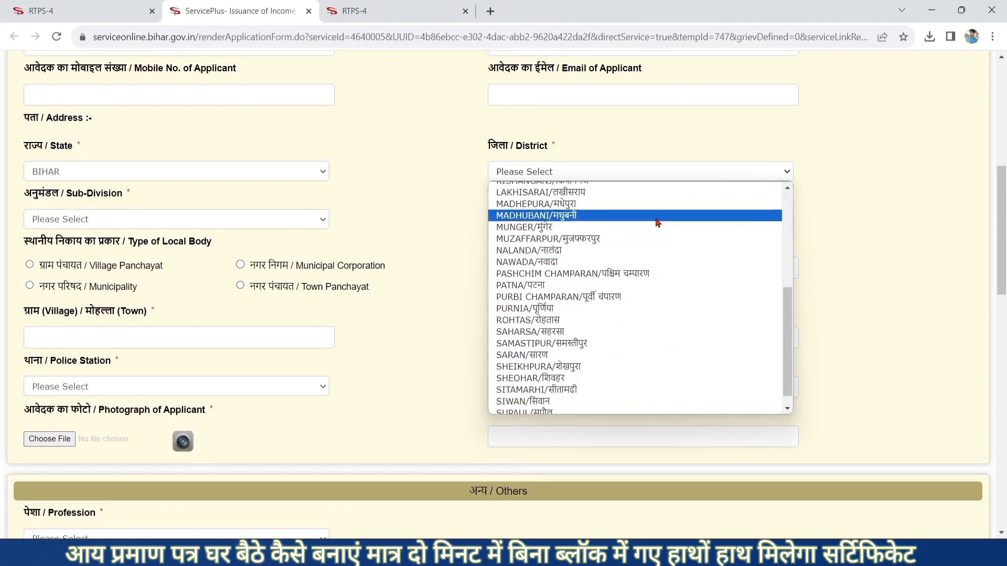
click(644, 300)
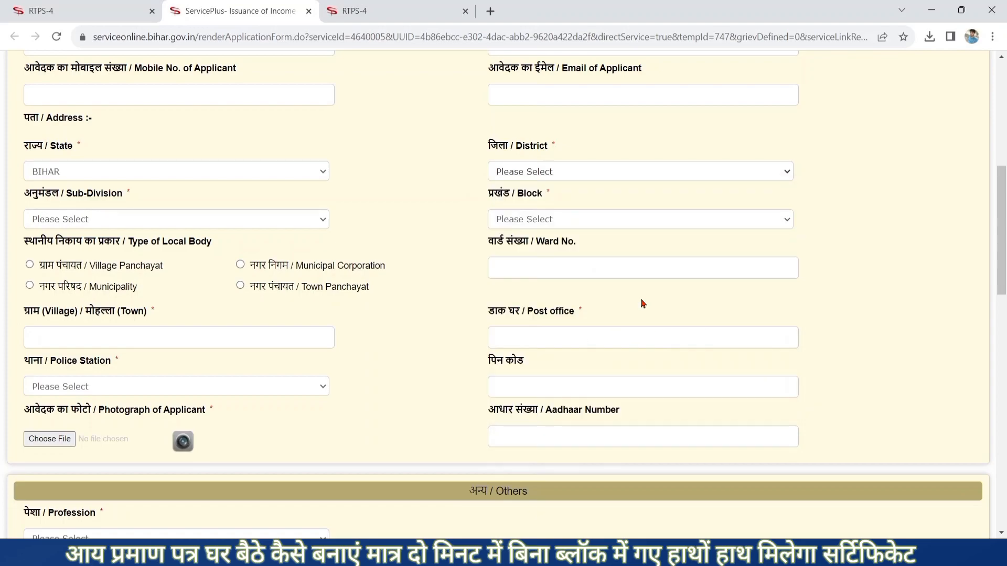
Set the address sub-division to MOTIHARI and the block to SUGAULI.
click(242, 223)
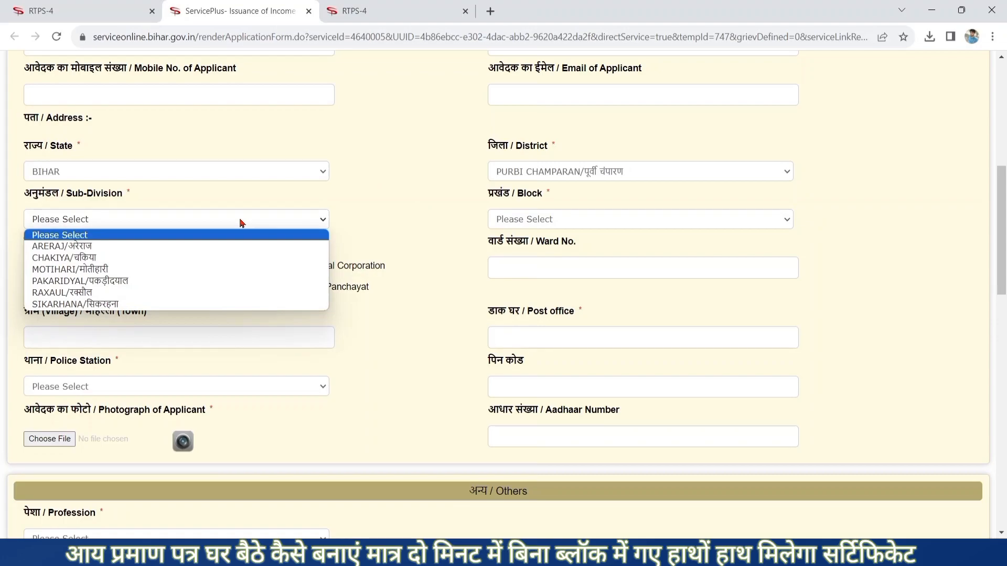
click(97, 269)
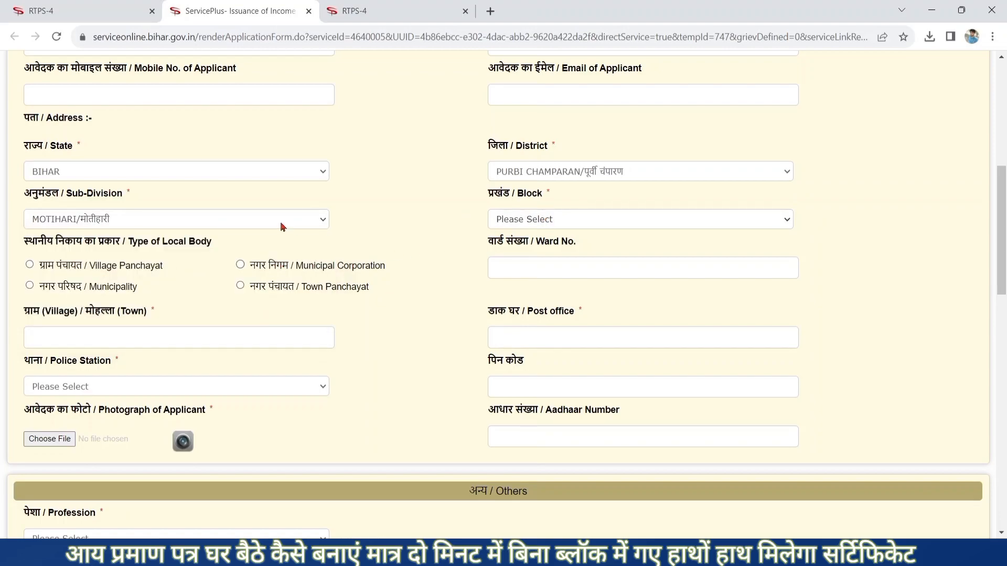
click(583, 227)
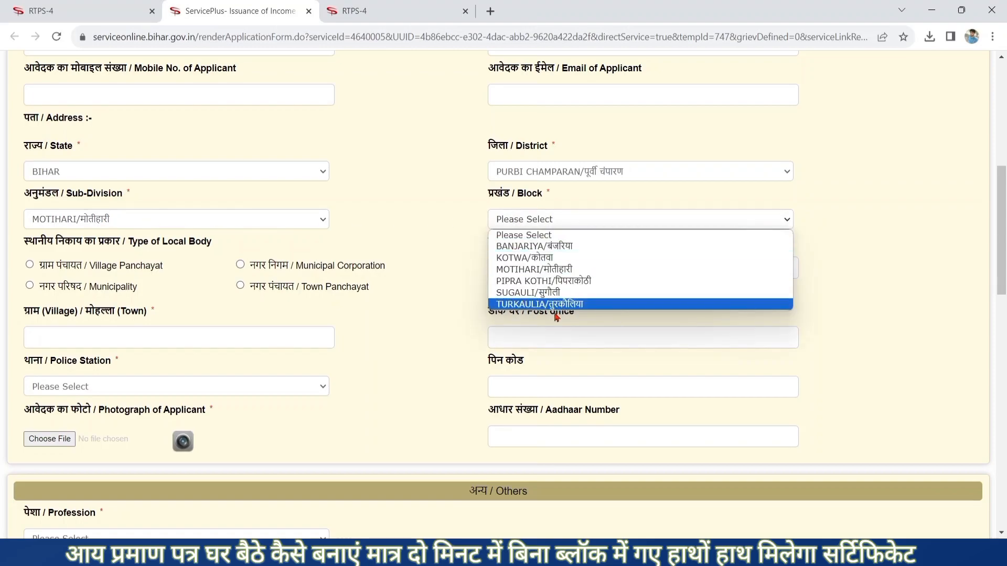
click(551, 295)
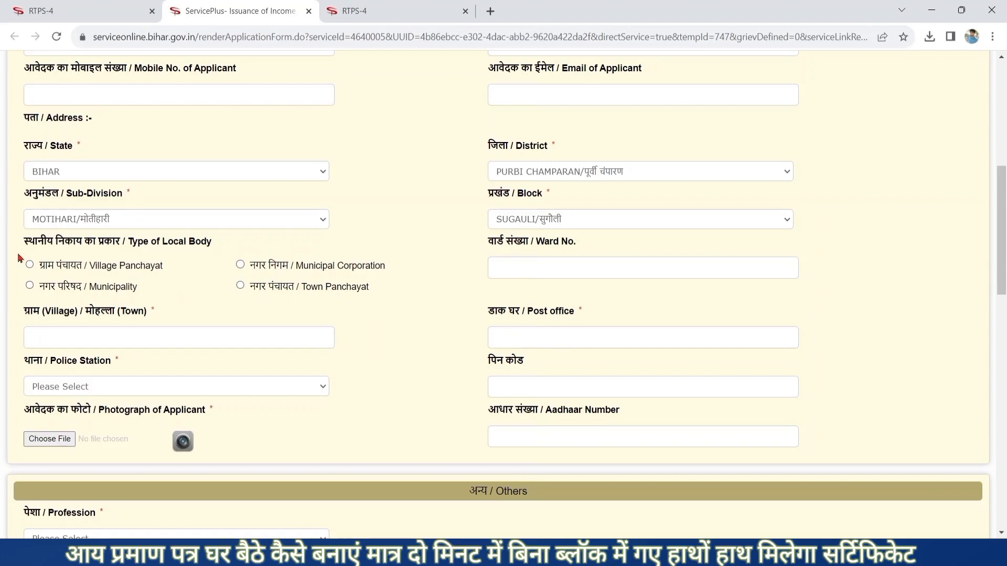
Look through the Village Panchayat options, but set the type of local body to Town Panchayat.
click(30, 265)
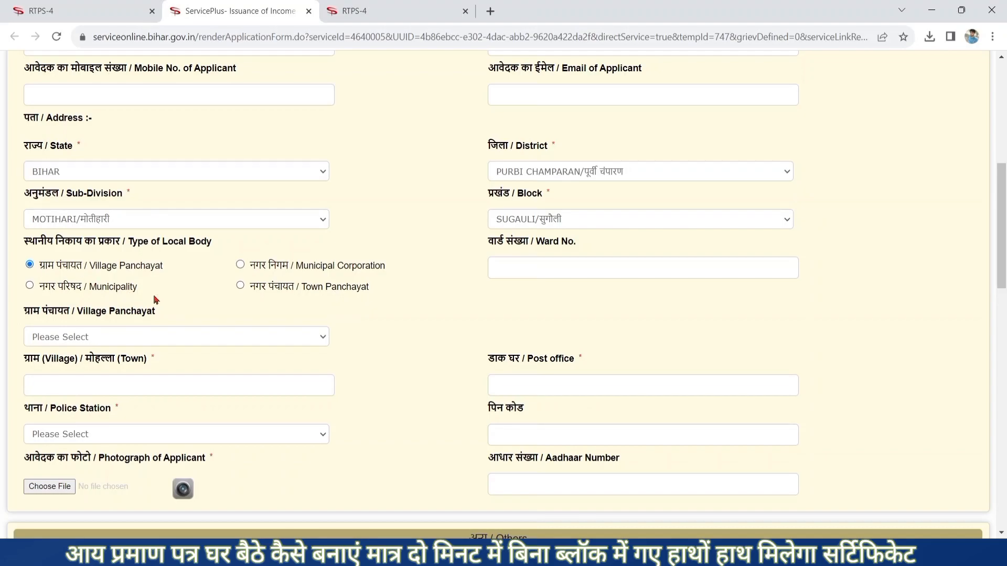
click(103, 340)
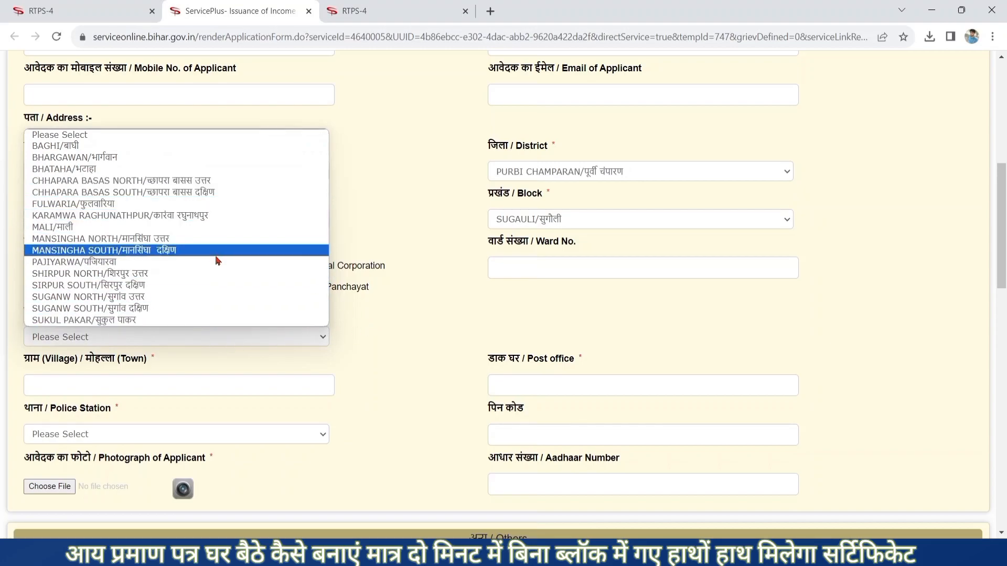
click(395, 288)
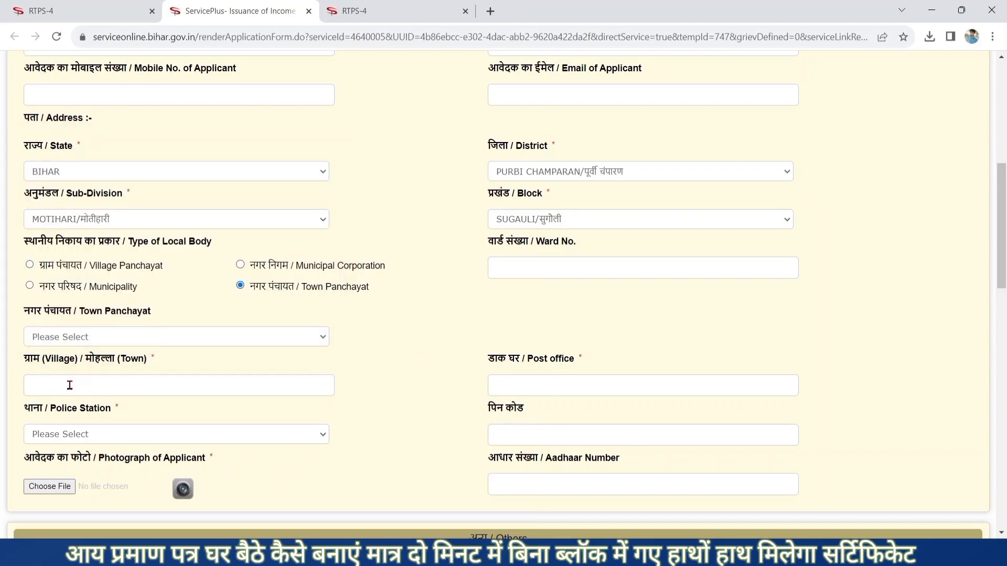
click(69, 385)
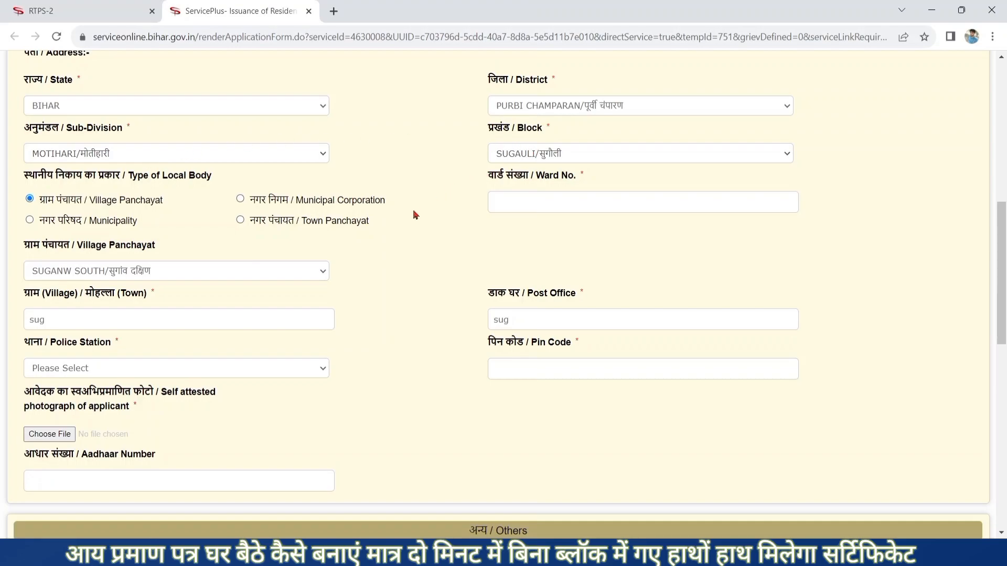
Set the applicant's police station to Sugauli.
scroll(415, 216, down, 3)
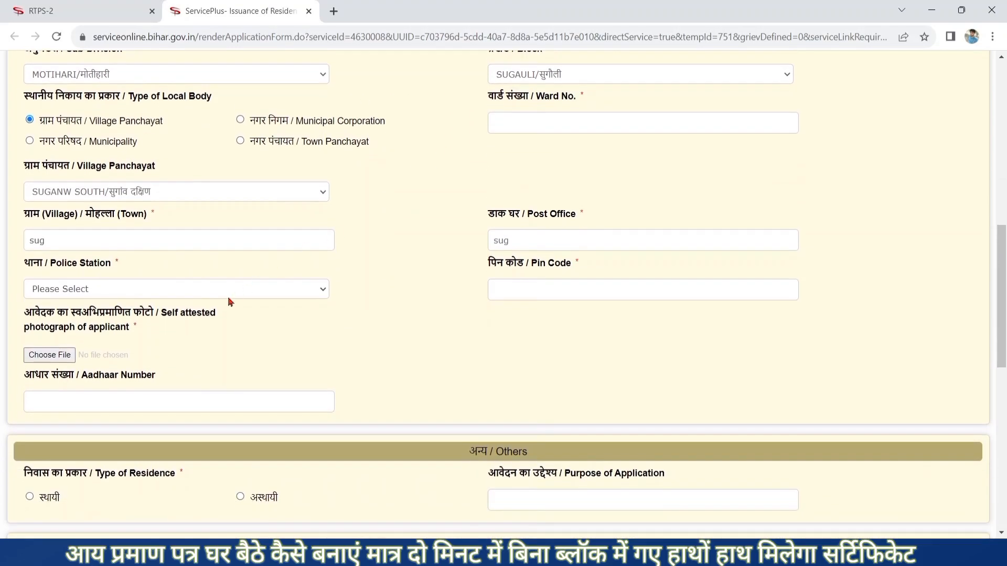
click(226, 289)
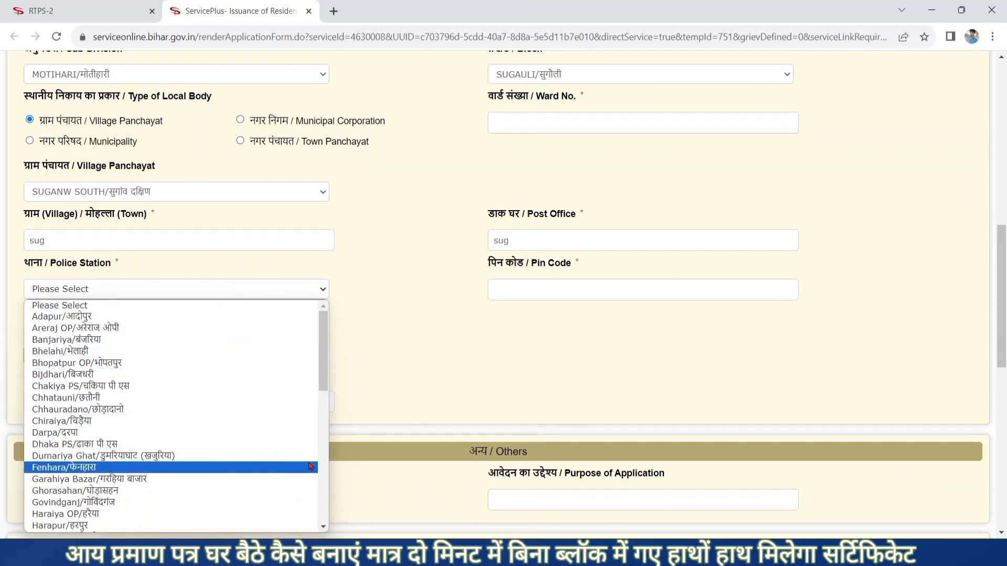
click(325, 465)
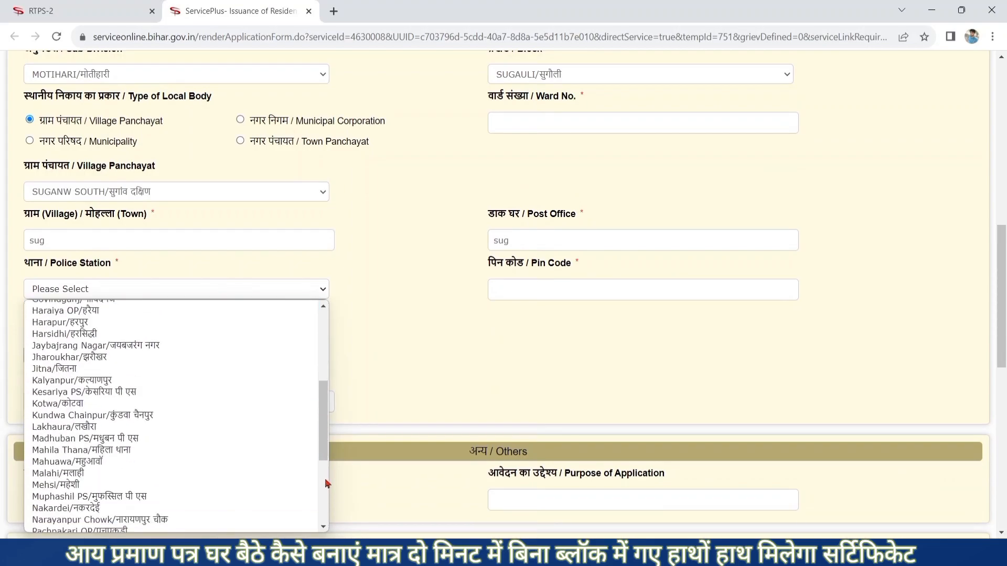
click(322, 499)
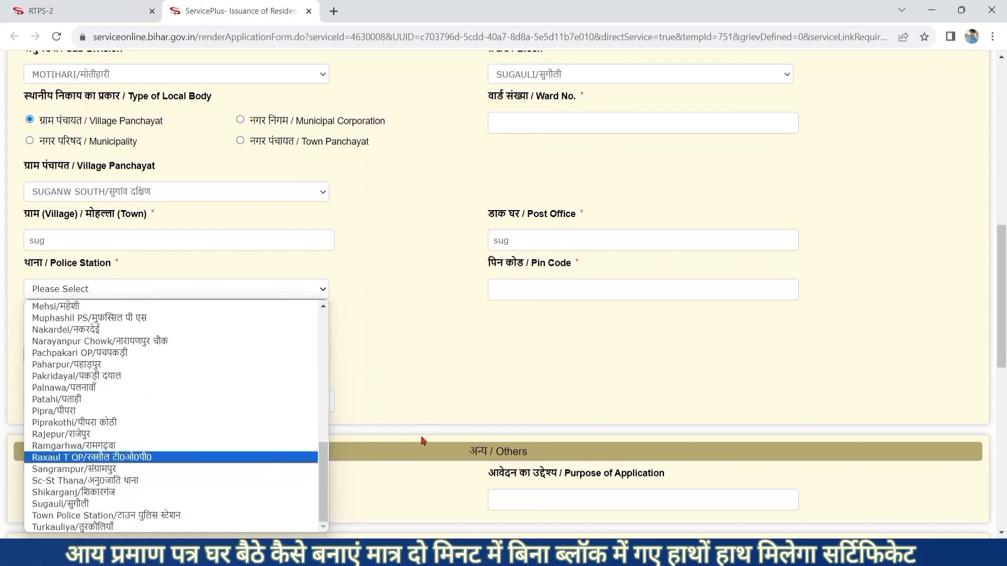
click(445, 397)
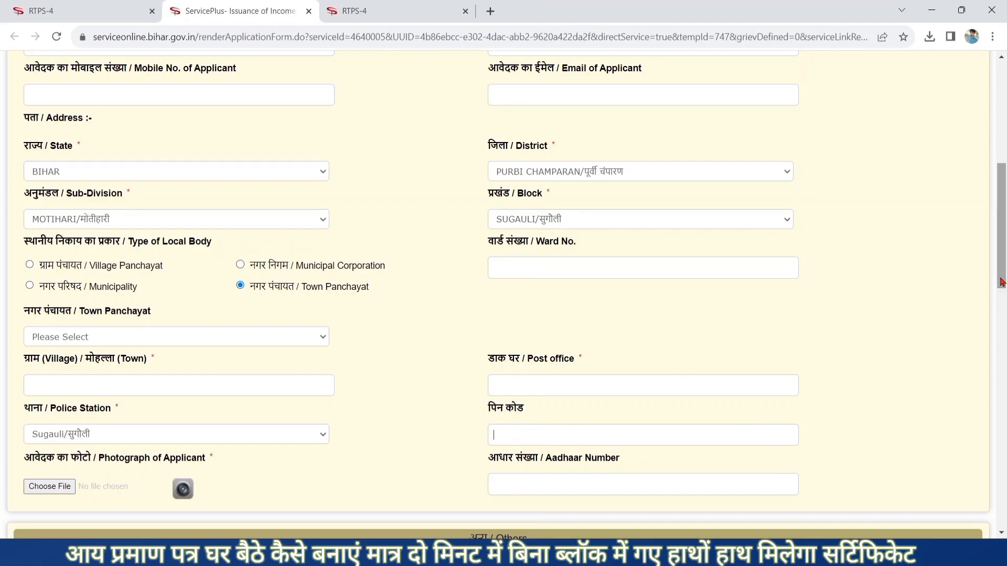
scroll(530, 265, down, 3)
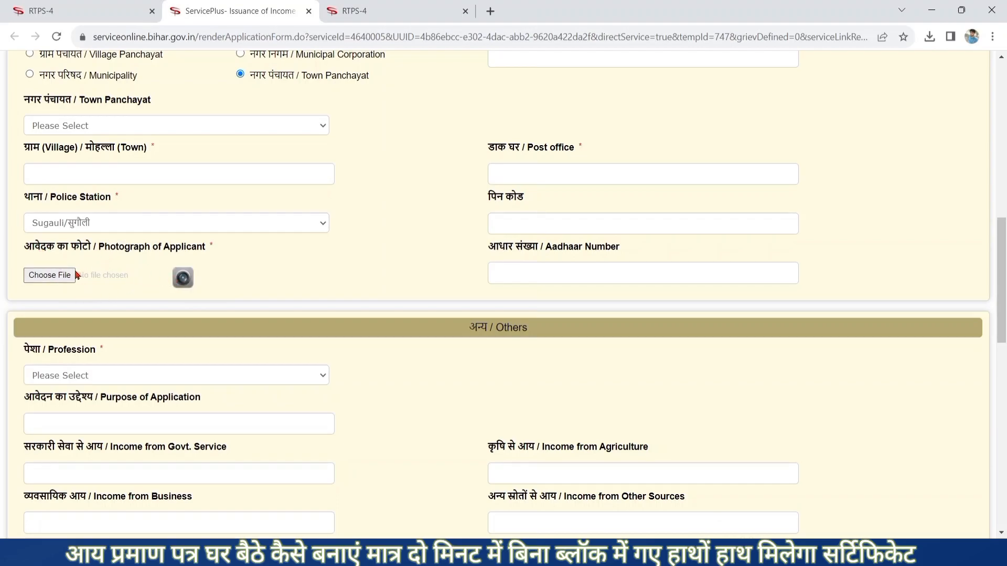
Upload WhatsApp Image 2023-10-28 at 11.37.27 AM.jpeg from Downloads as the photograph of the applicant.
click(58, 278)
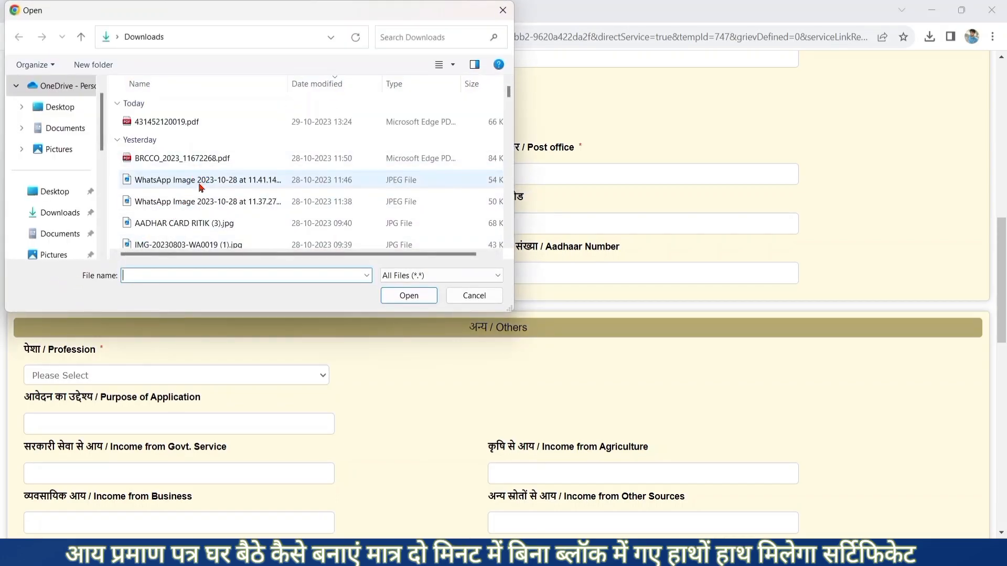
click(195, 204)
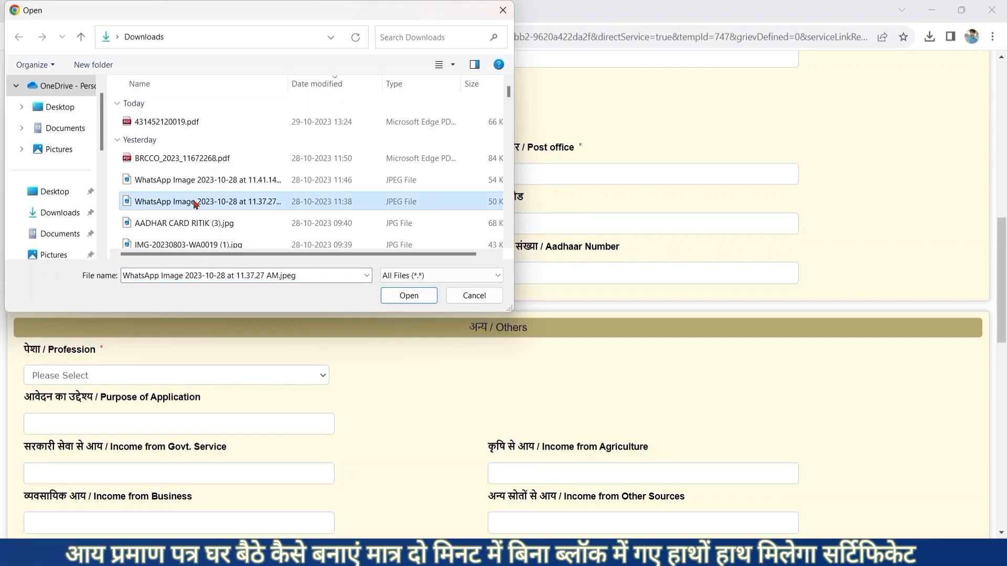
click(405, 295)
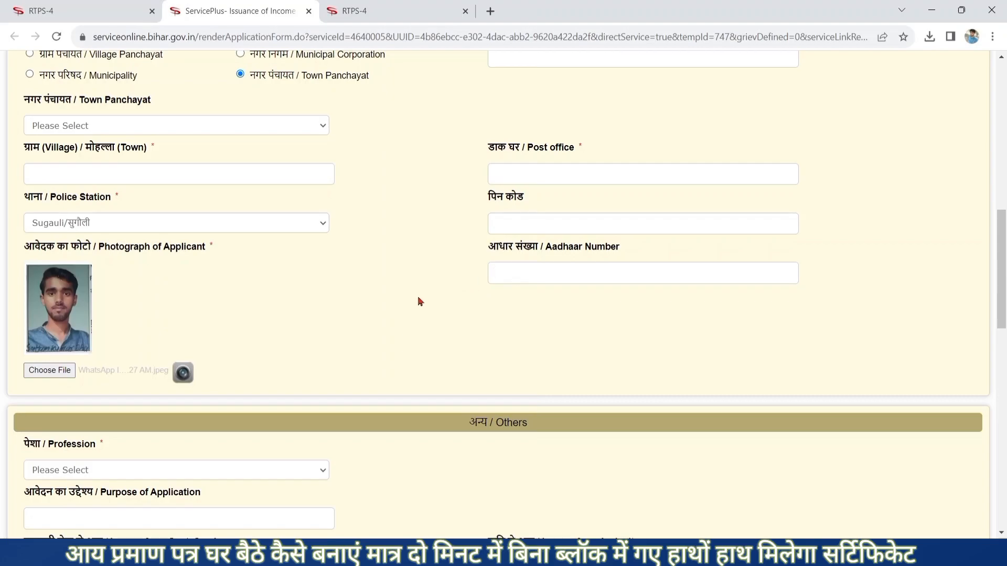
Set the applicant's profession to Student in the Others section.
scroll(419, 301, down, 3)
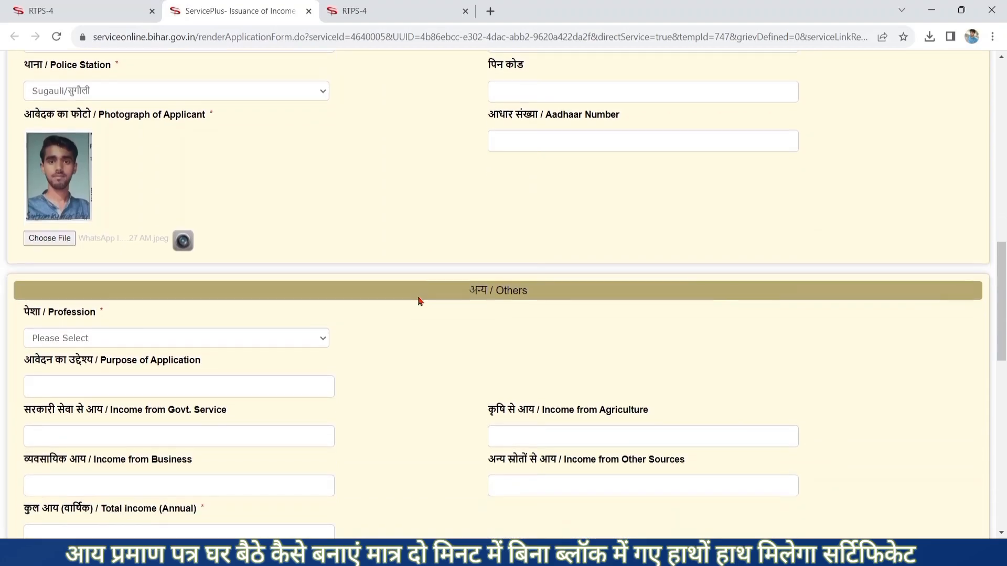
scroll(419, 301, down, 3)
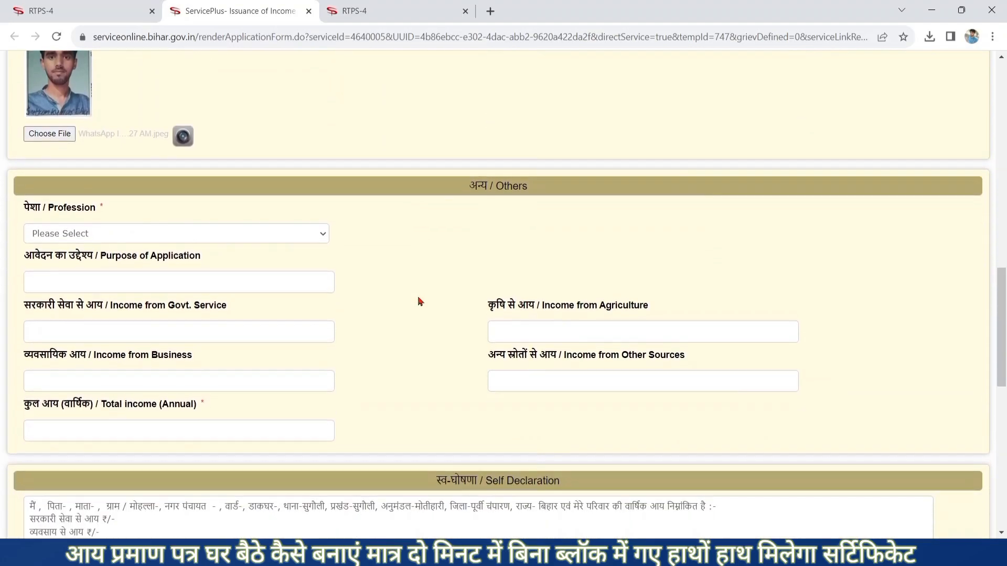
scroll(419, 301, down, 1)
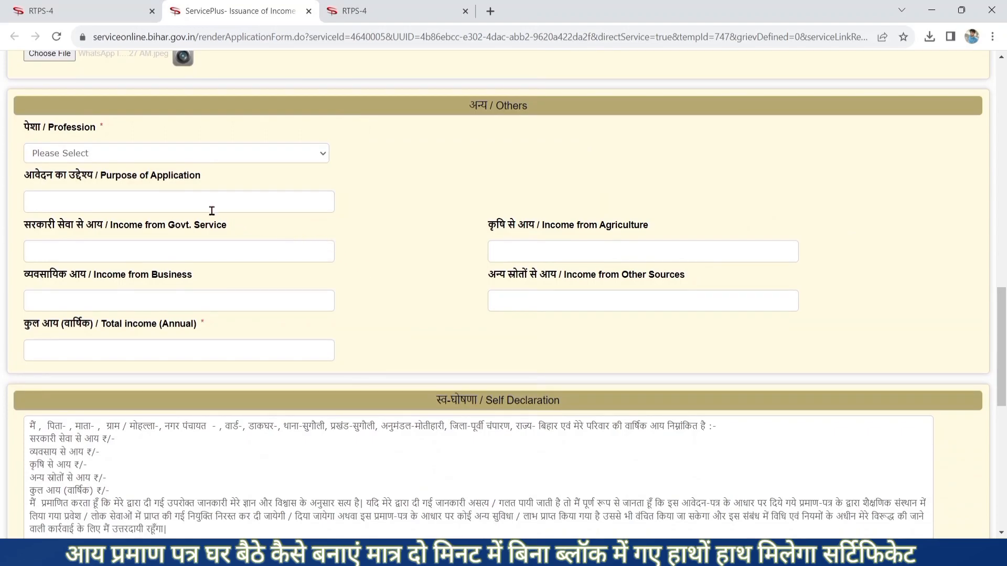
click(208, 160)
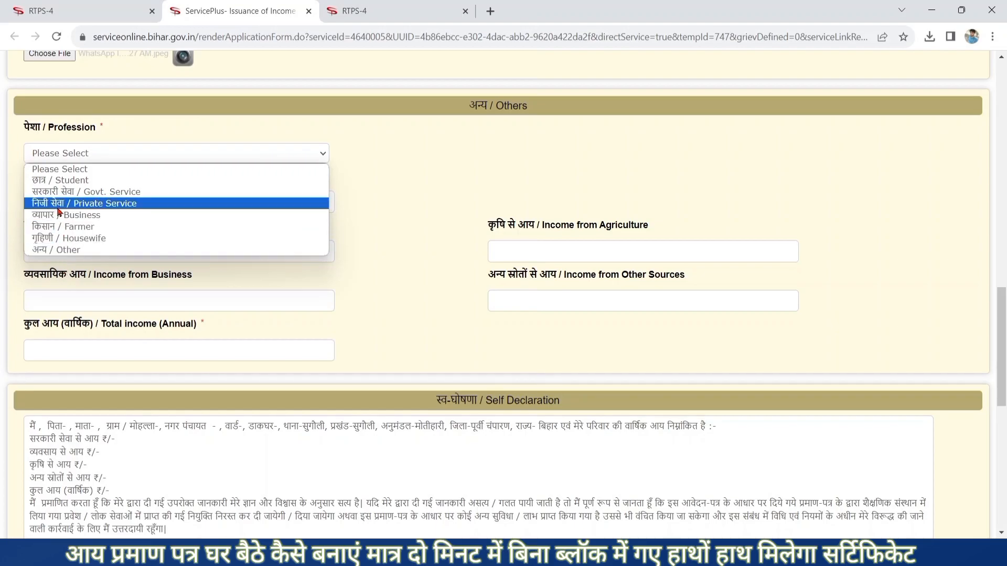
click(54, 182)
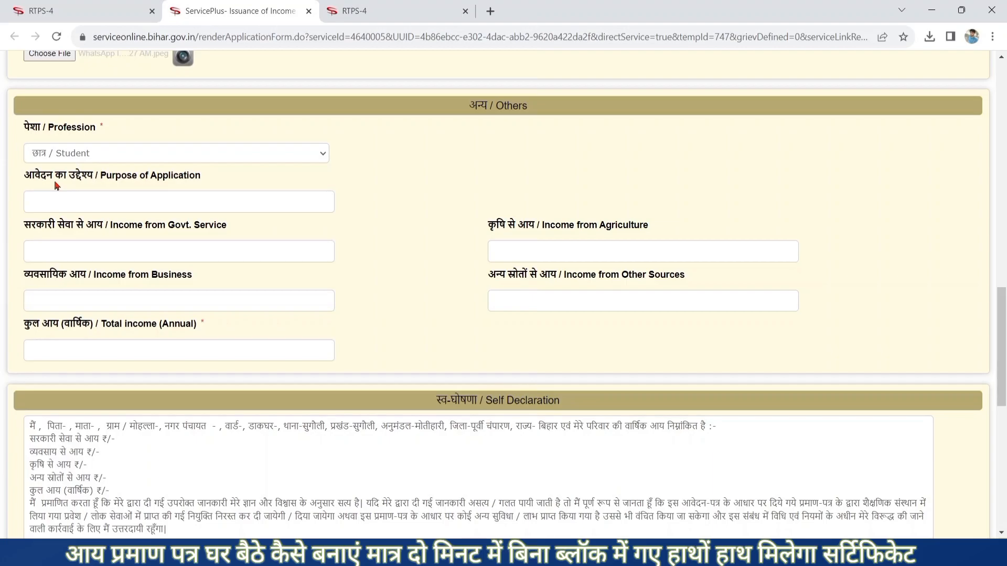
click(86, 197)
Enter 250000 as the income from Govt. Service and 250000 as the income from Agriculture.
scroll(367, 223, down, 1)
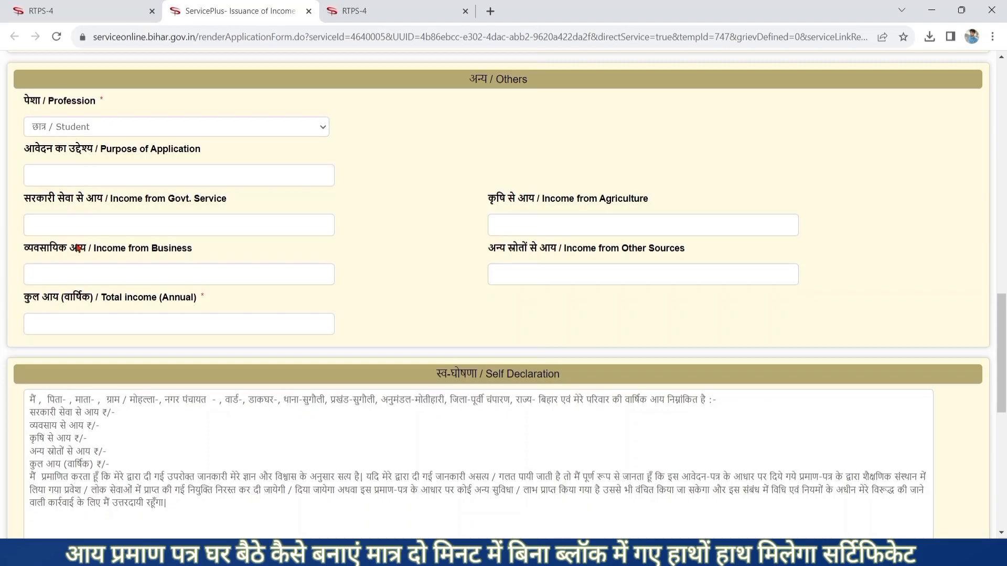
click(58, 223)
click(559, 221)
click(108, 225)
text(250000)
click(524, 218)
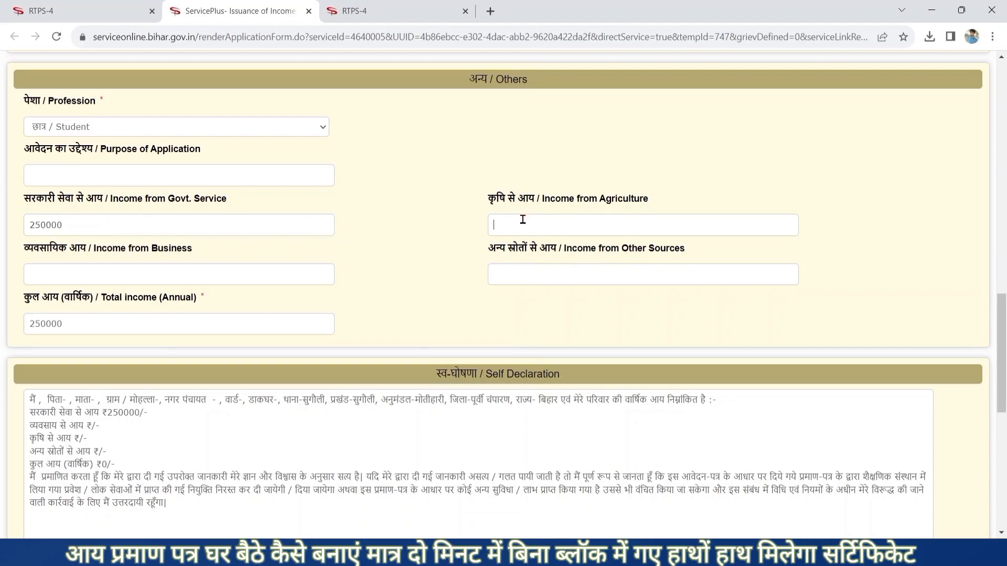
text(250000)
click(345, 267)
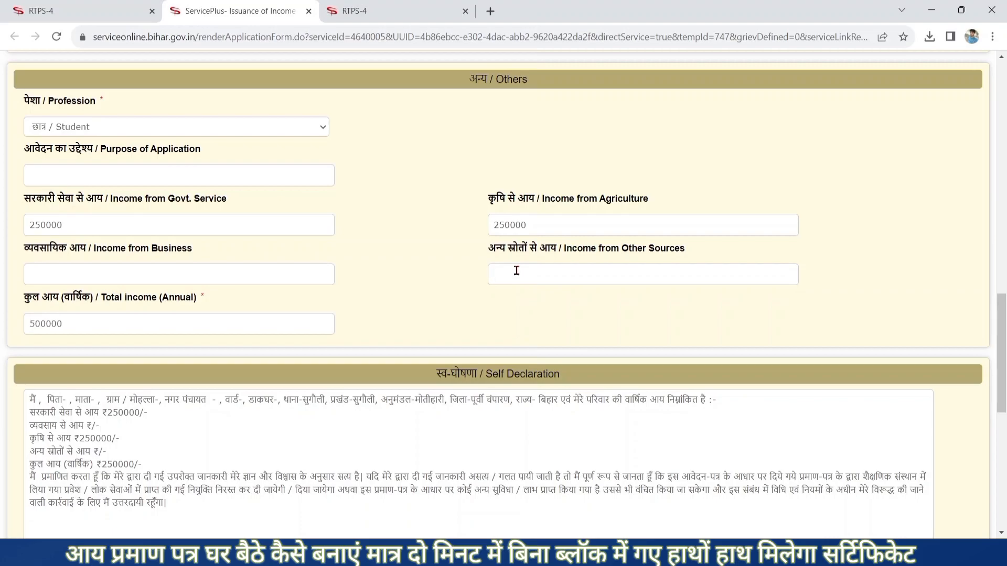
text(1200)
key(BackSpace)
key(BackSpace)
key(BackSpace)
Enter the word verification code, proceed with the application and accept the reminder to check name, mobile number and email.
scroll(443, 326, down, 6)
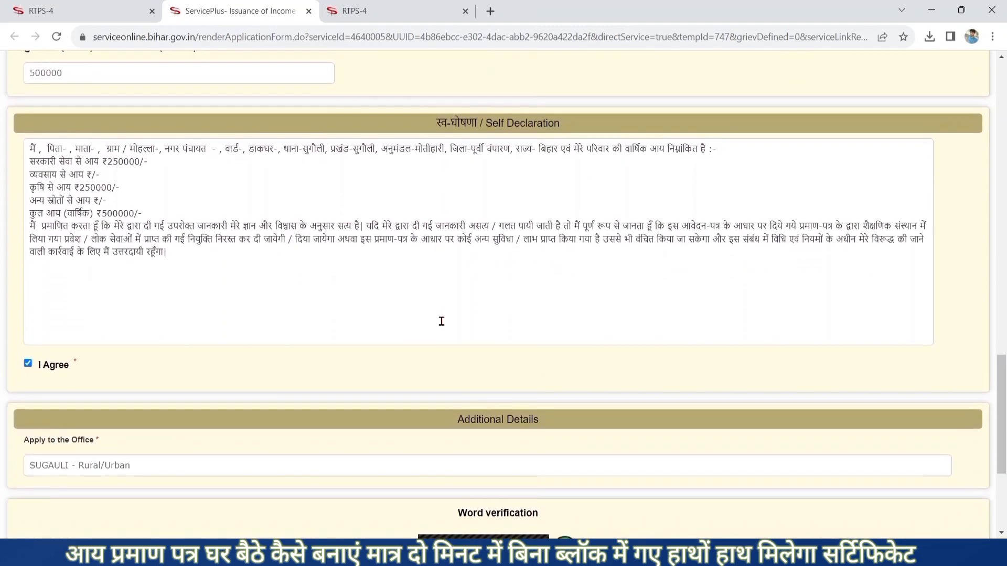
scroll(443, 326, down, 3)
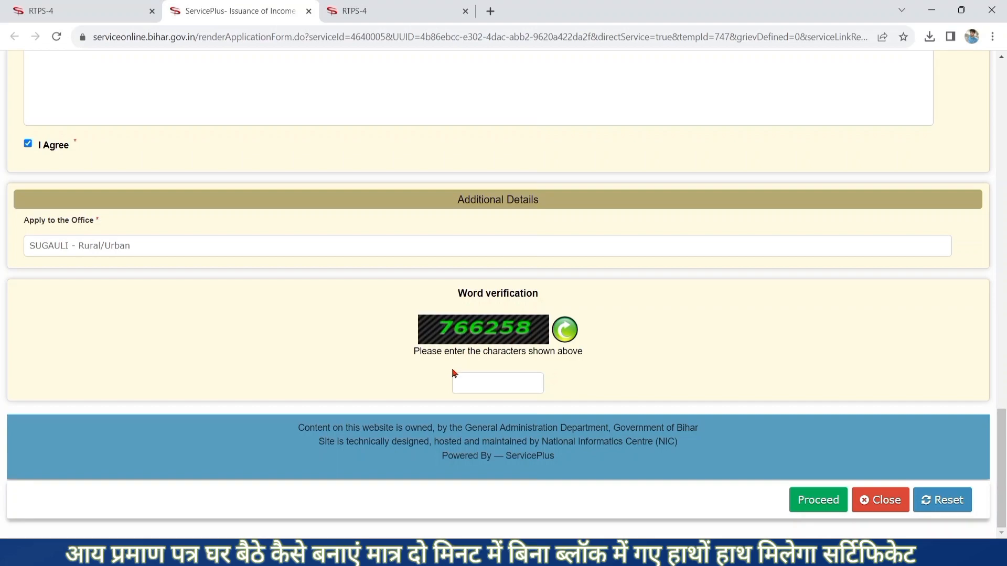
click(483, 383)
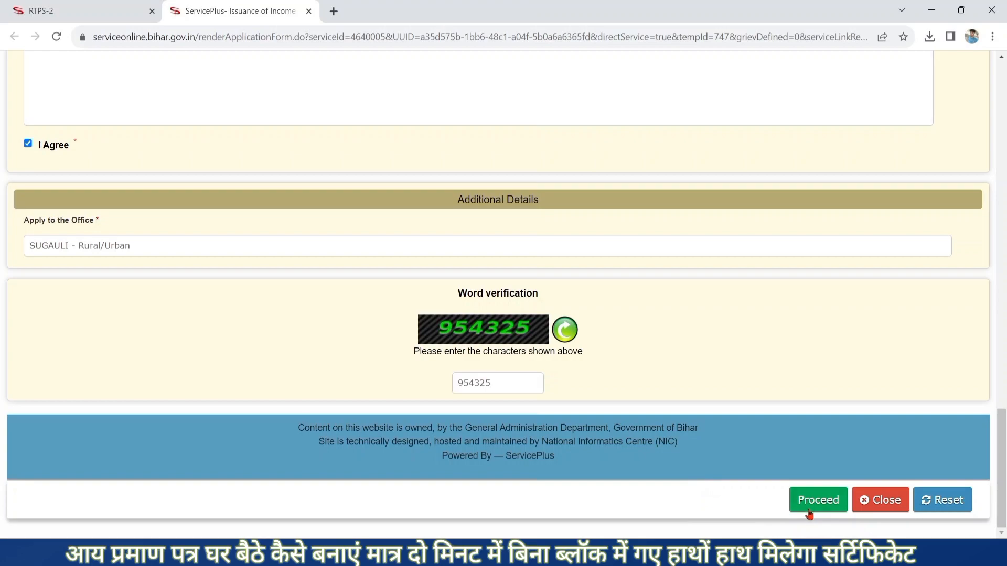
click(810, 506)
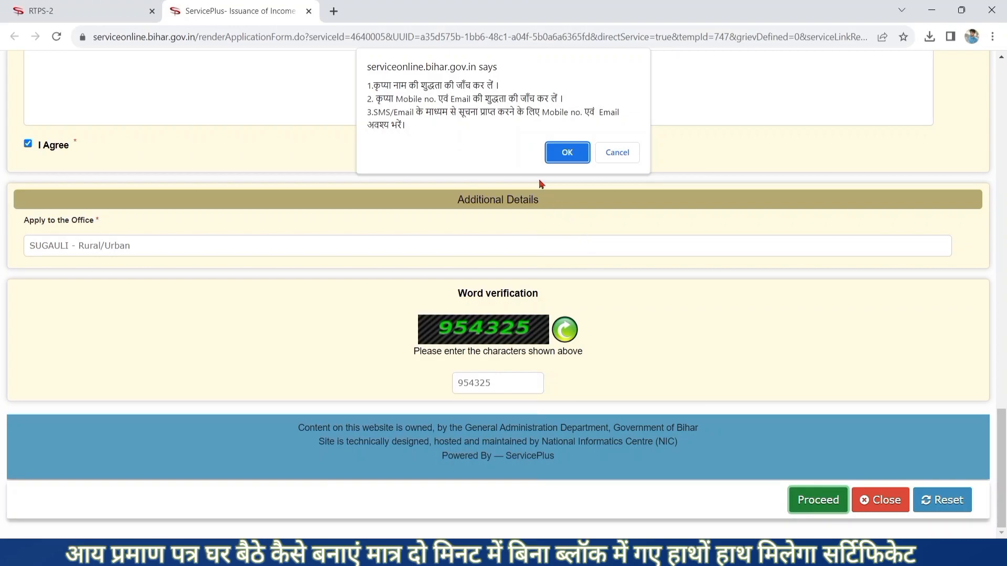
click(563, 157)
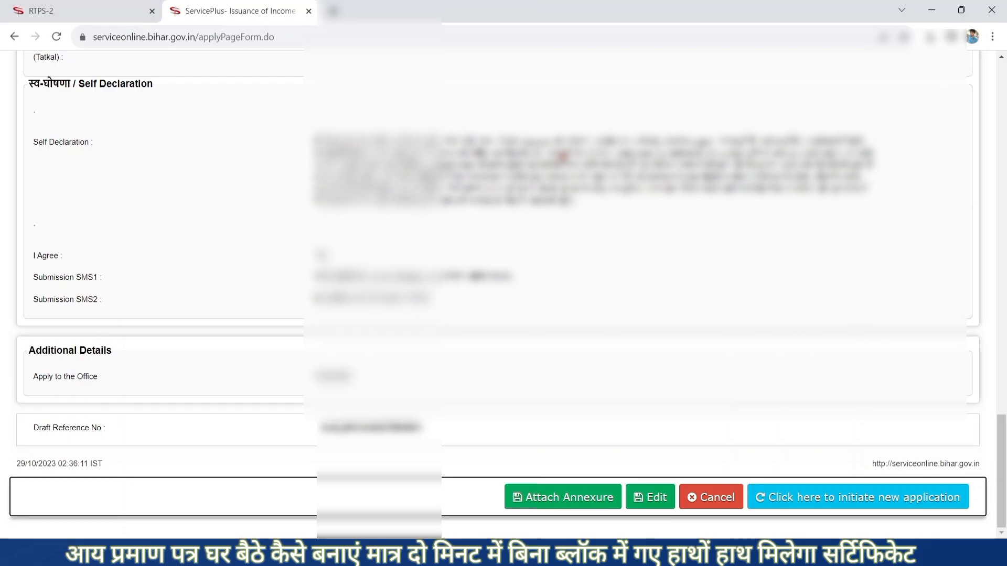
Review the application preview from beginning to end and proceed to attaching the annexure.
scroll(562, 157, up, 20)
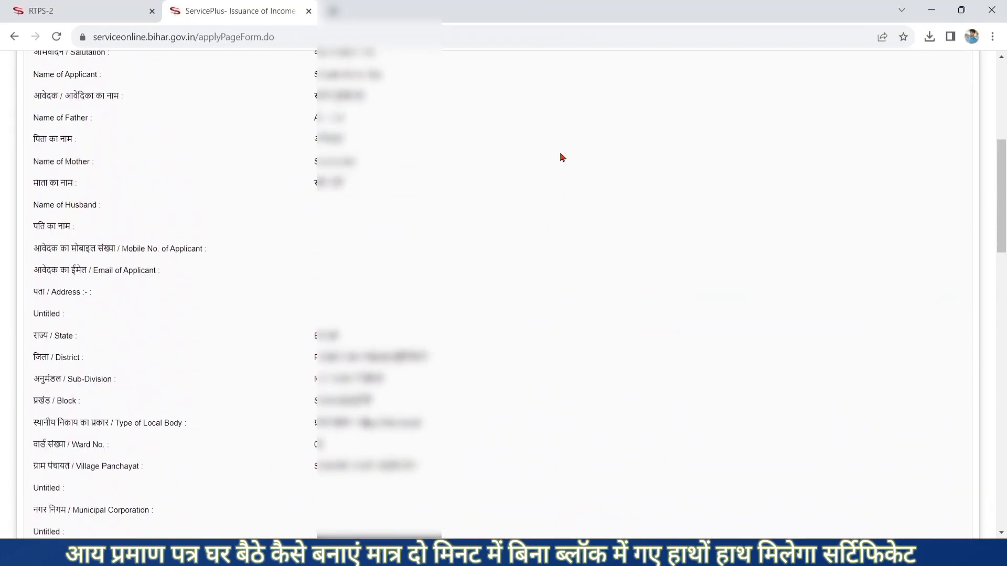
scroll(562, 158, up, 6)
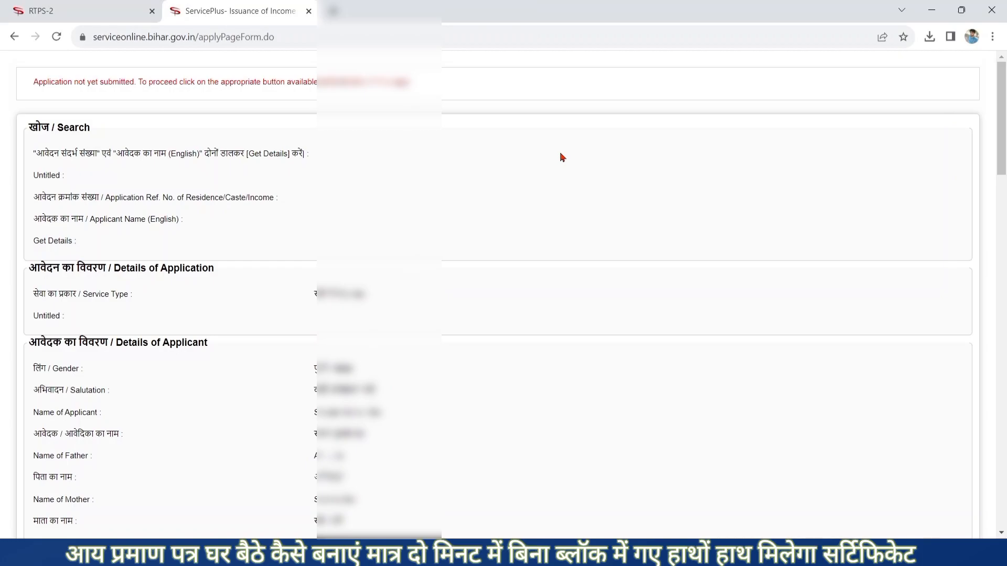
scroll(563, 157, down, 15)
scroll(563, 158, down, 12)
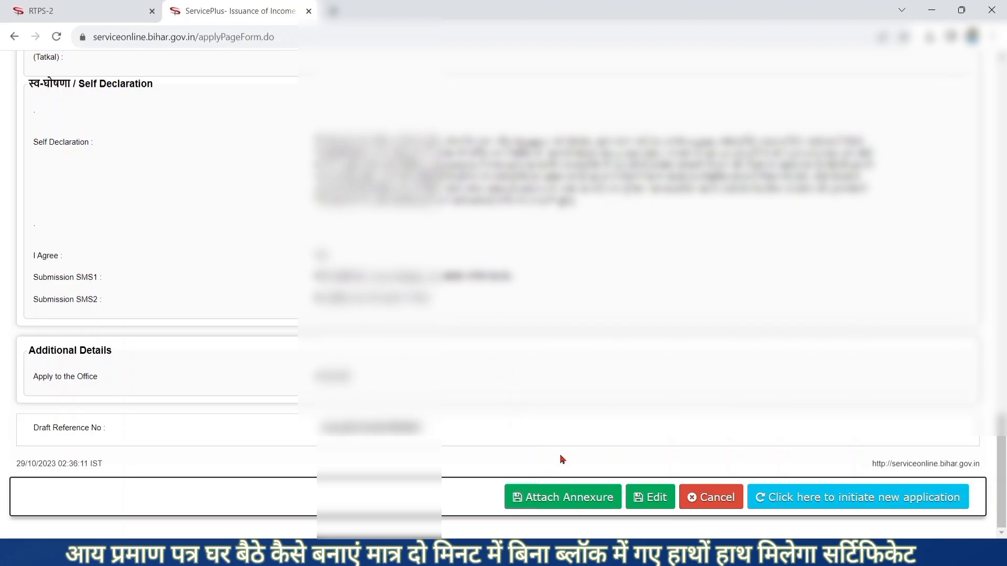
click(539, 499)
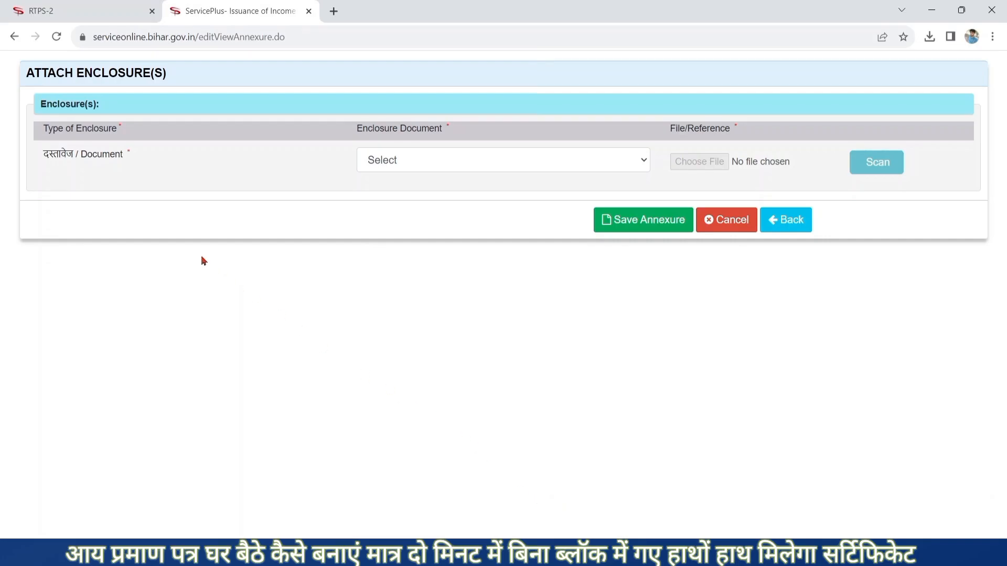
Look through the enclosure document types and choose आधार कार्ड for the required document.
click(408, 165)
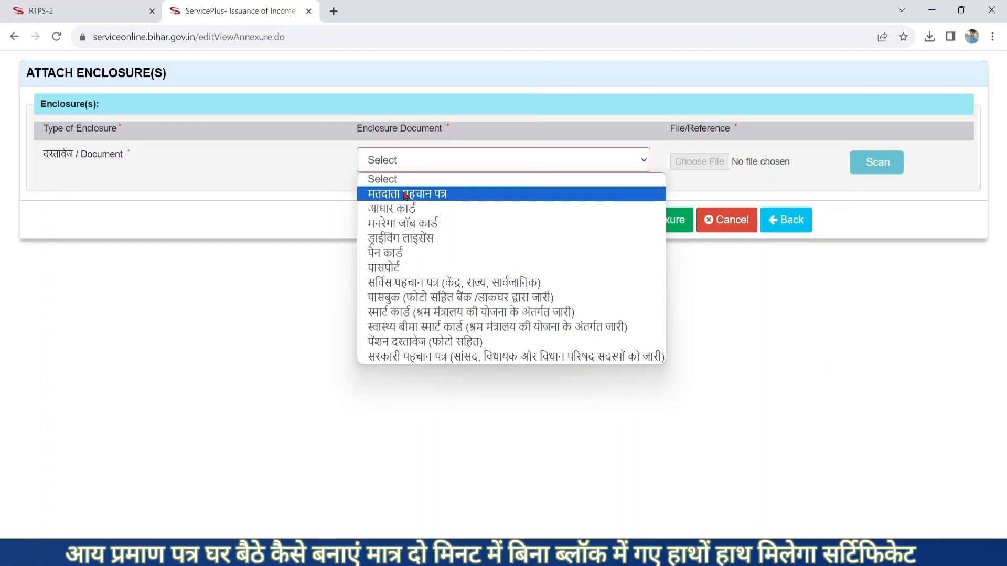
key(Down)
key(Down)
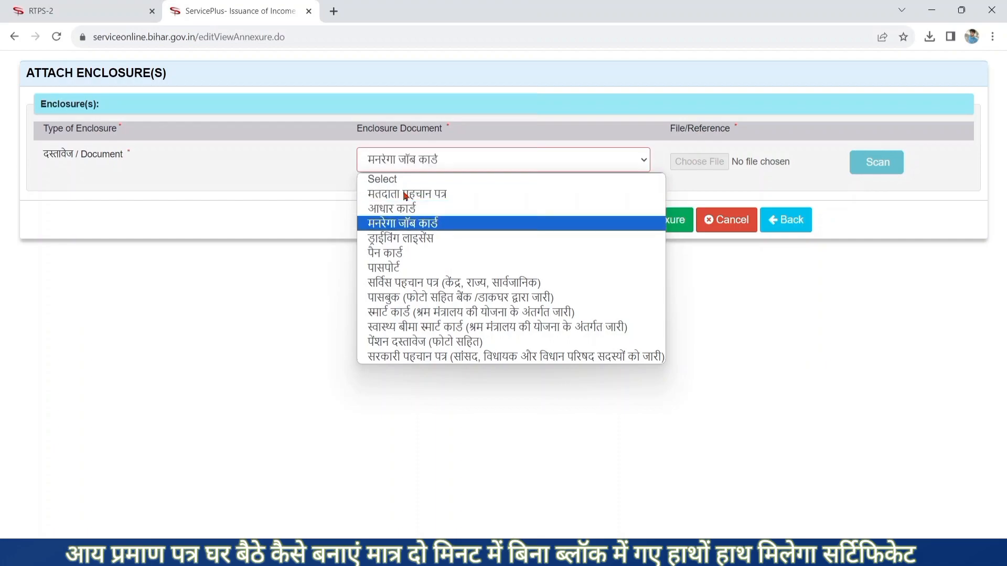
key(Down)
key(Down)
key(Down)
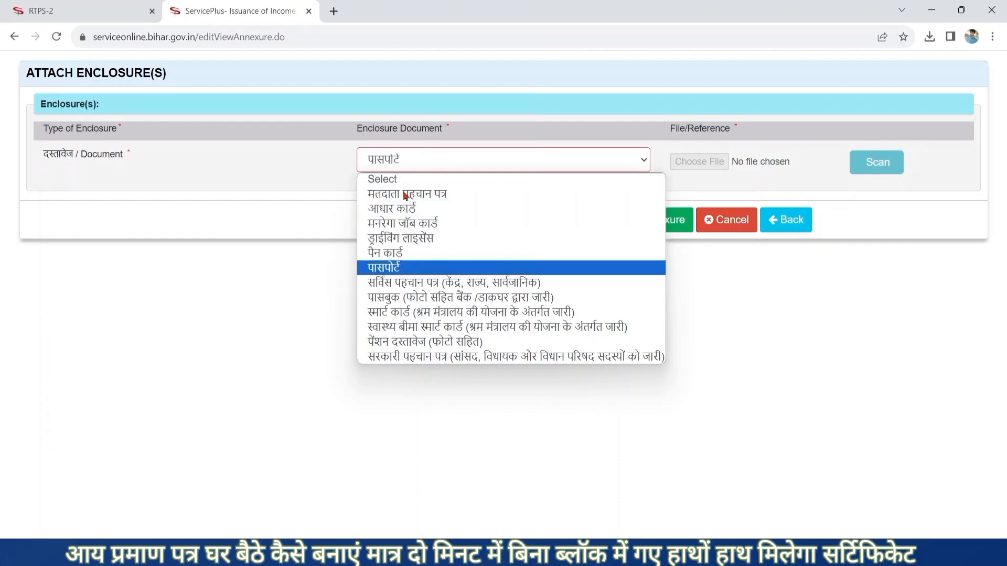
key(Down)
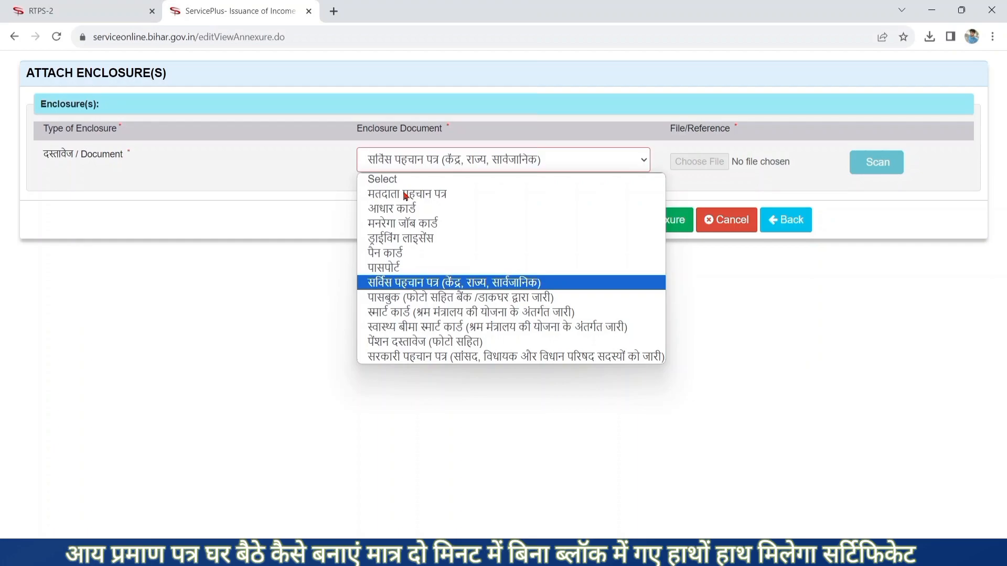
key(Down)
key(Down)
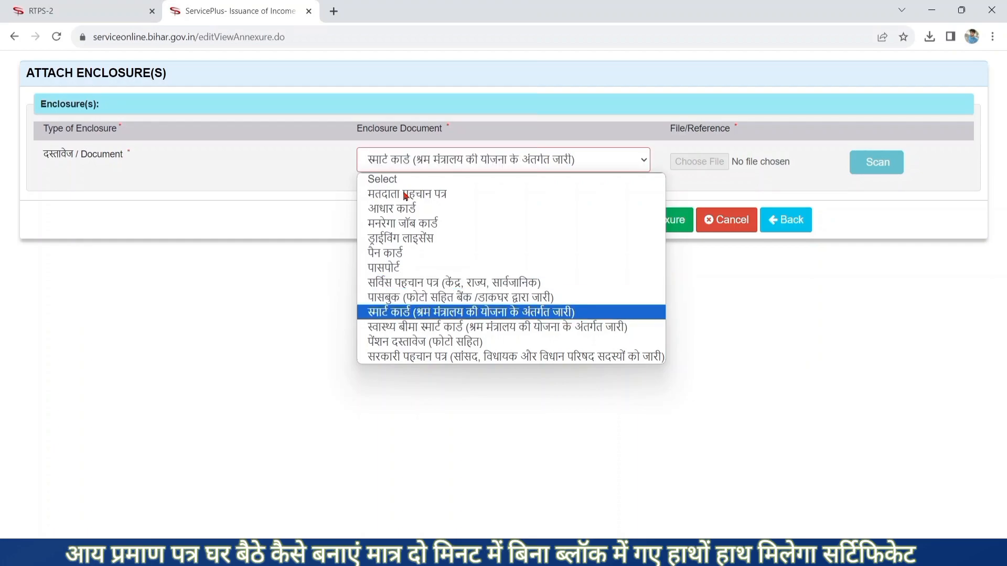
key(Down)
key(Down)
key(Down)
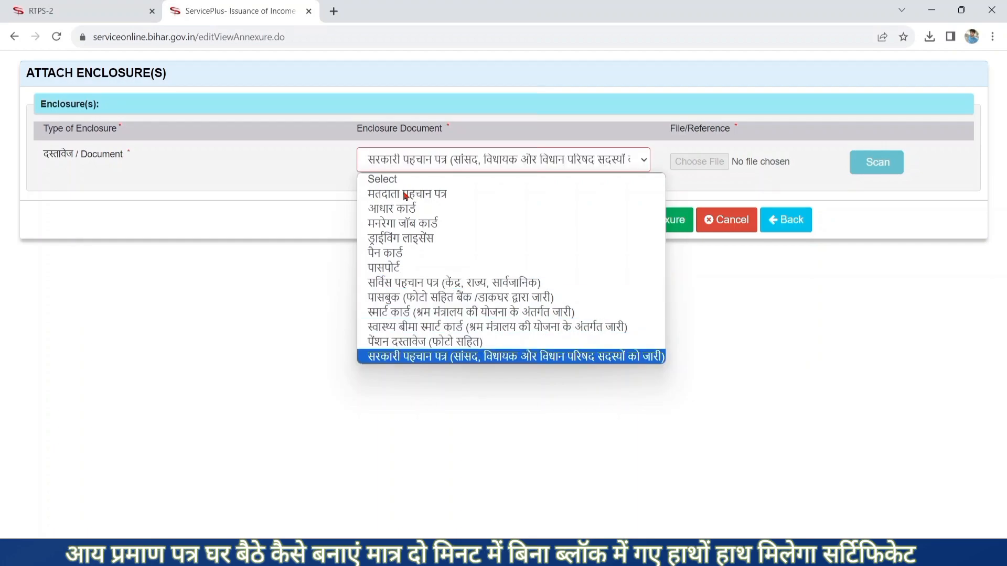
key(Up)
key(Up)
key(Up)
key(Up)
key(Up)
key(Up)
key(Up)
key(Up)
key(Up)
key(Up)
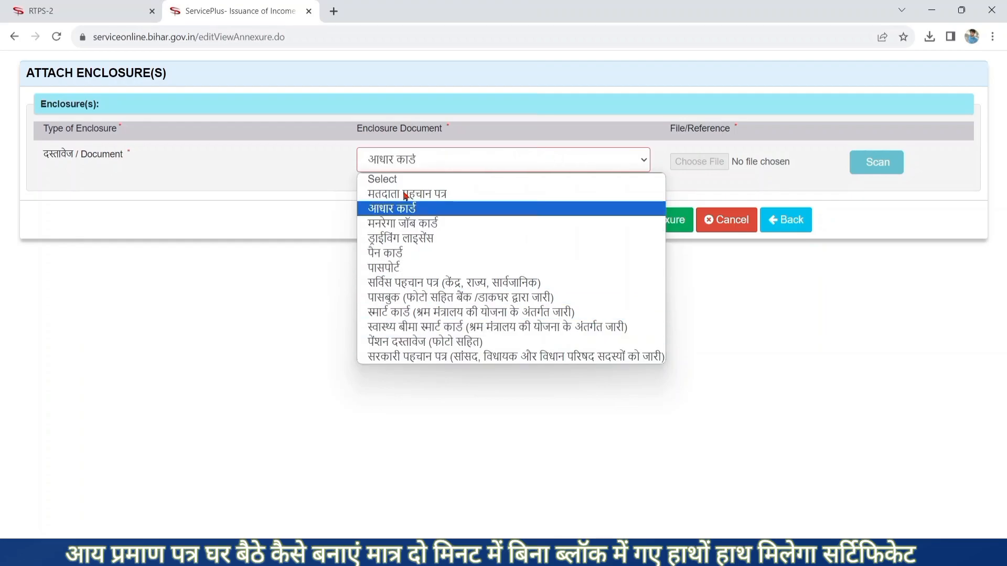
click(404, 208)
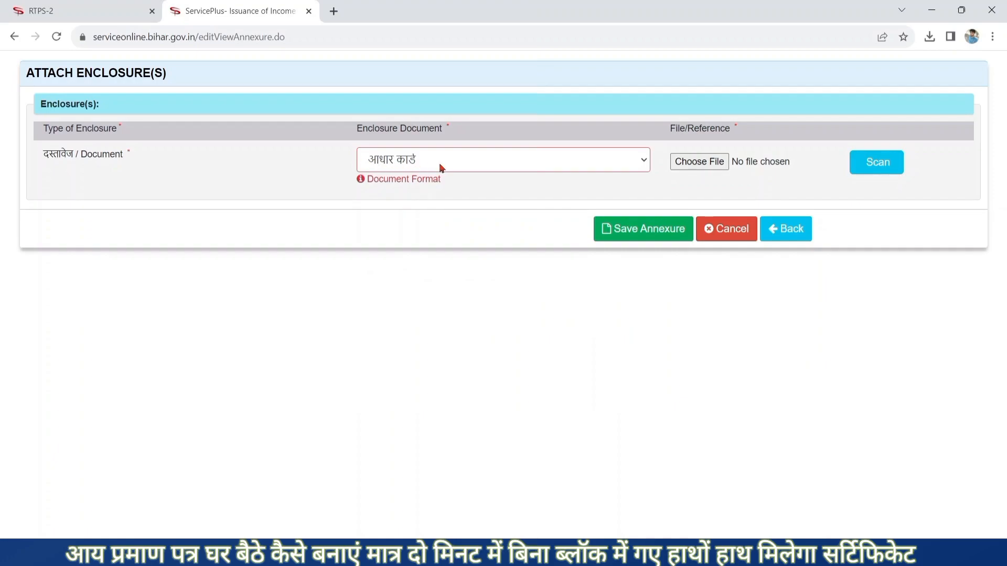
Attach the WhatsApp Image 2023-10-28 at 11.41.14 AM JPEG from Downloads as the आधार कार्ड enclosure and save the annexure.
click(707, 163)
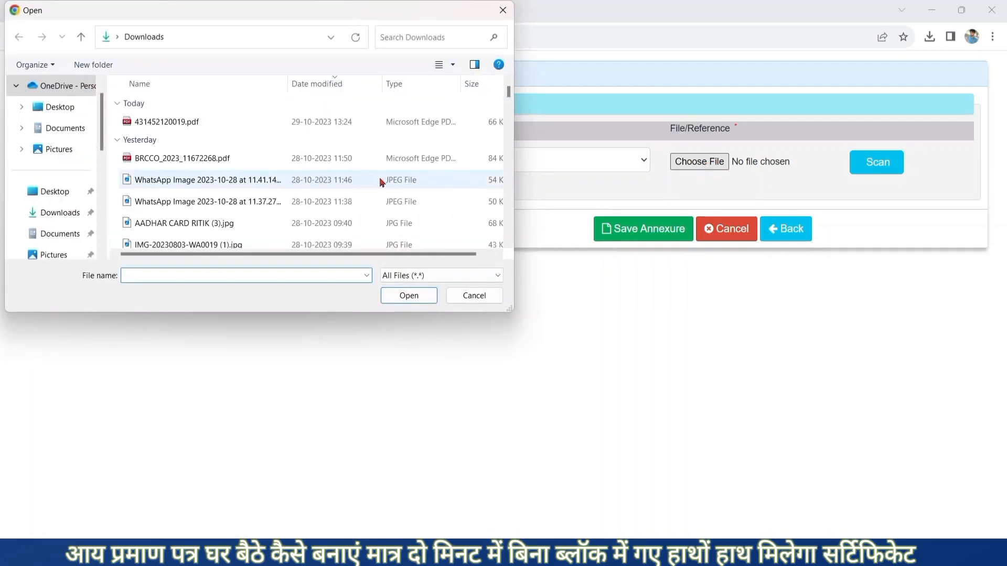
double_click(334, 184)
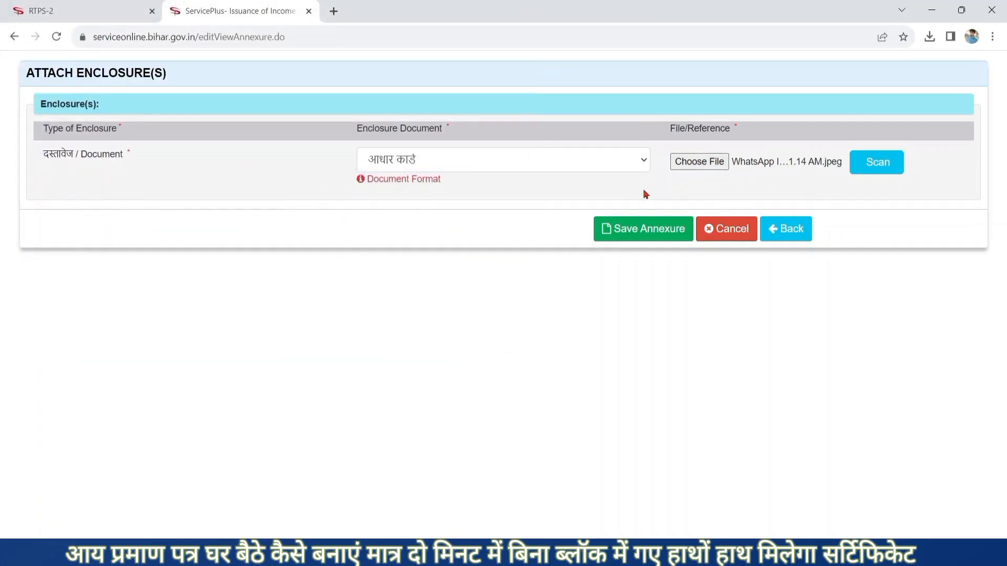
click(659, 236)
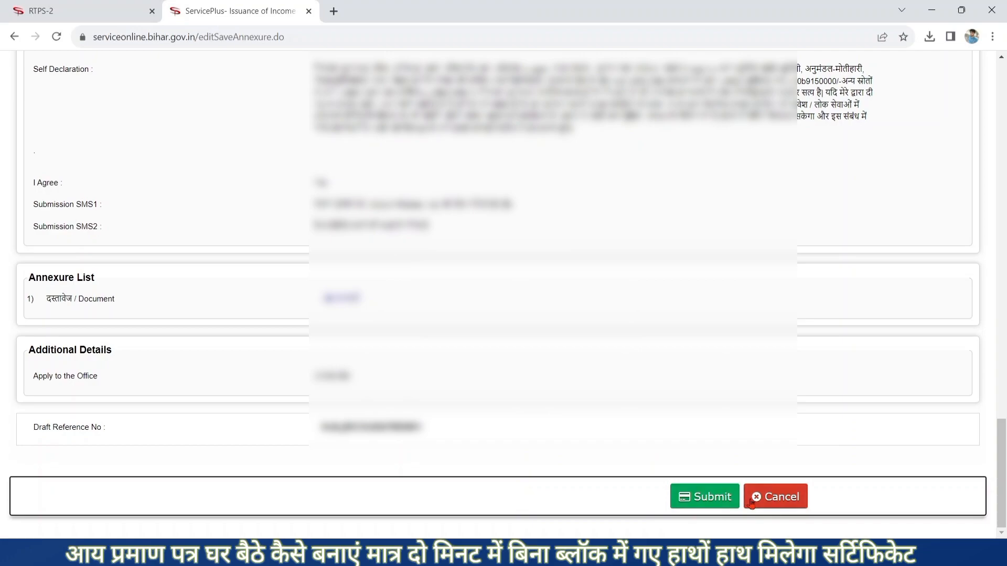
Submit the income certificate application and export its acknowledgement to PDF.
click(711, 507)
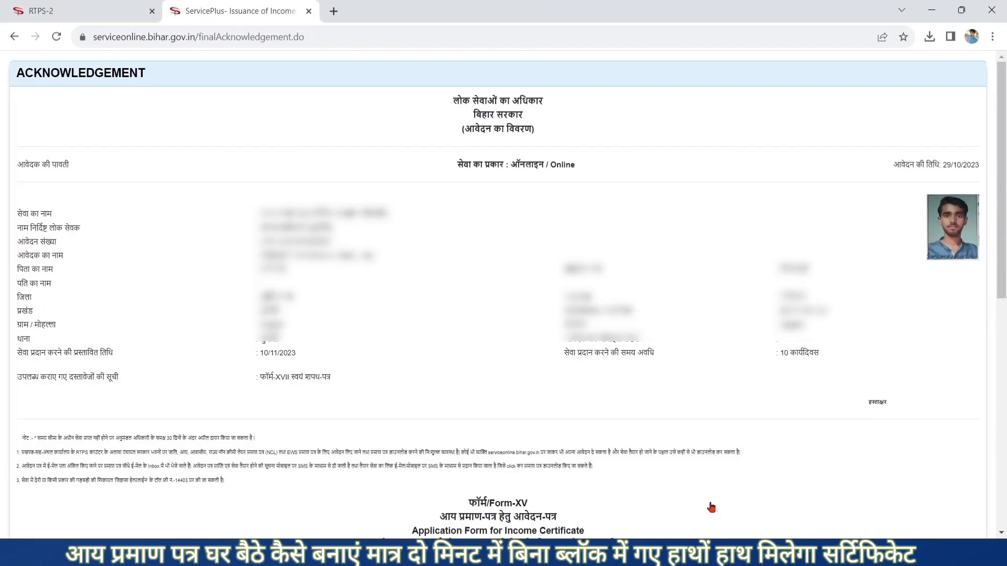
scroll(711, 507, down, 9)
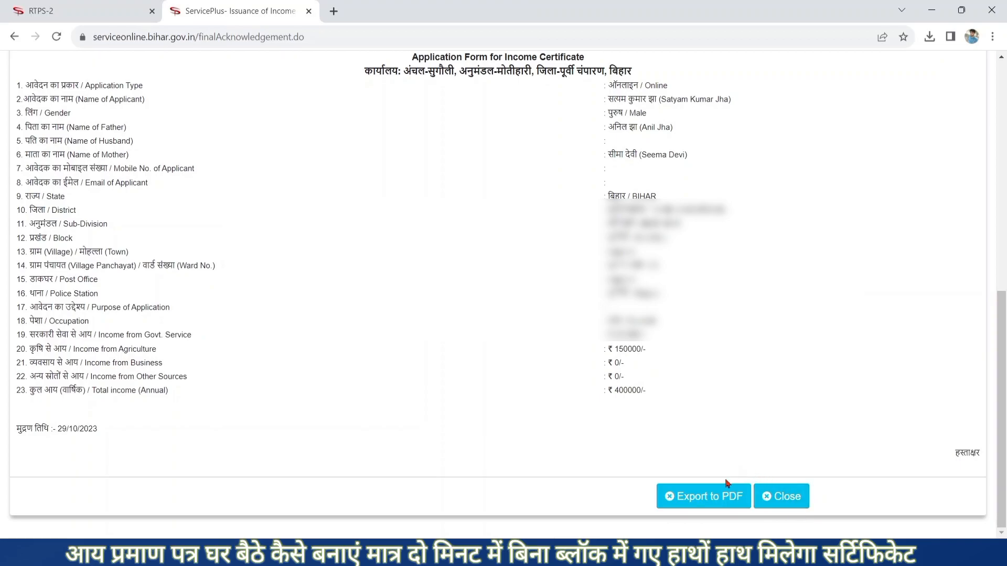
click(707, 502)
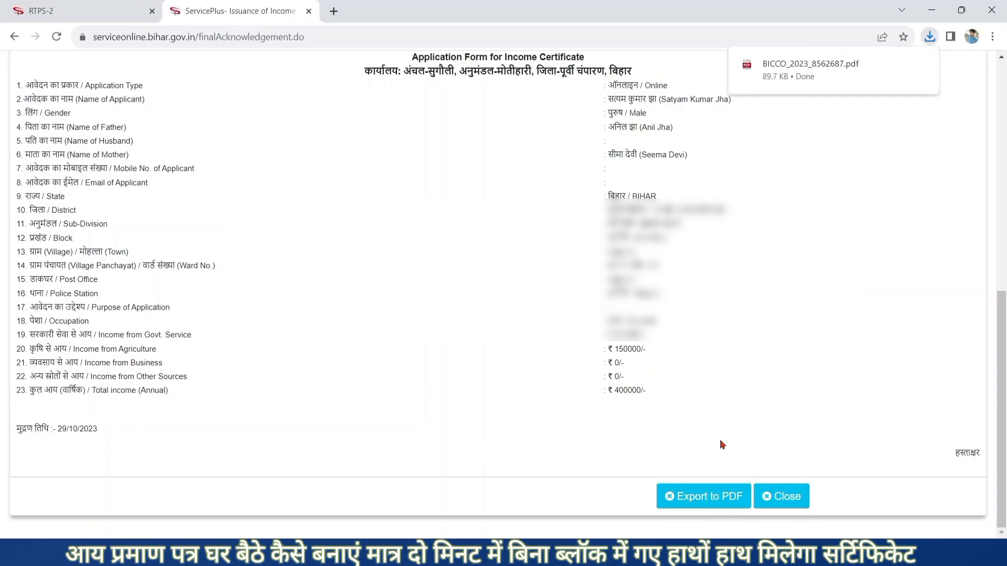
scroll(722, 444, up, 10)
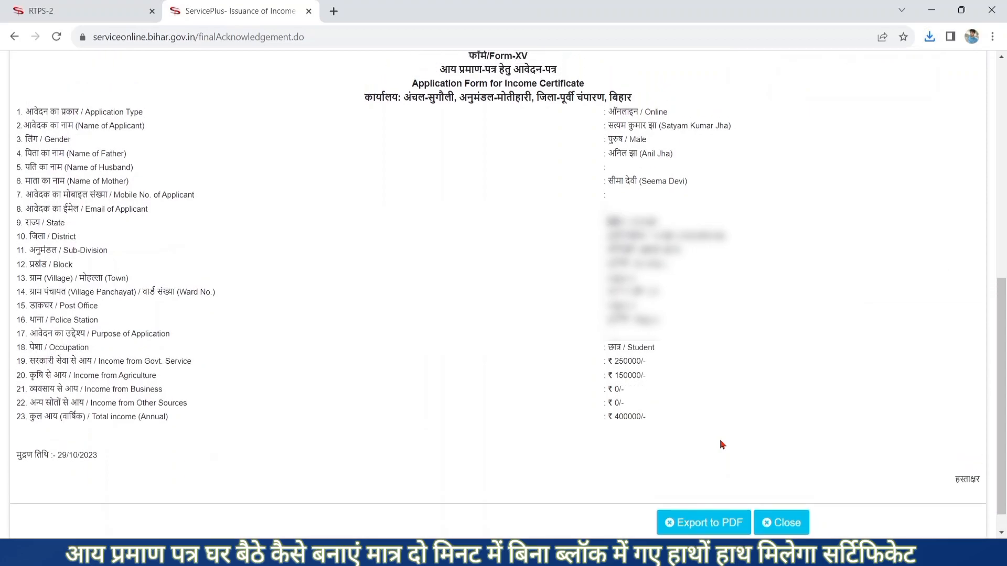